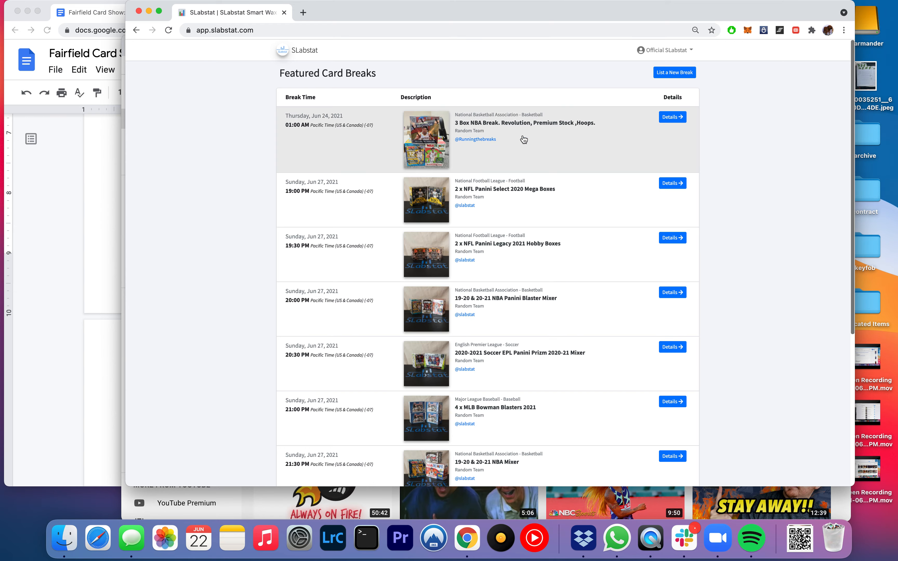
Rearrange the overlapping browser windows so the SLabstat page, YouTube and the Fairfield Card Show document are all accessible.
{"action": "left_click_drag", "start_coordinate": [609, 14], "coordinate": [579, 168]}
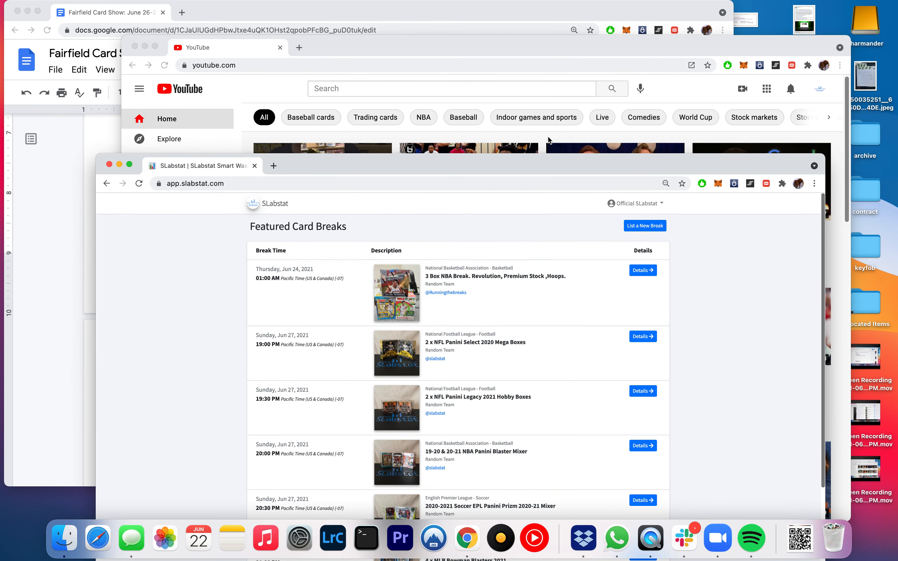
{"action": "left_click_drag", "start_coordinate": [509, 49], "coordinate": [489, 27]}
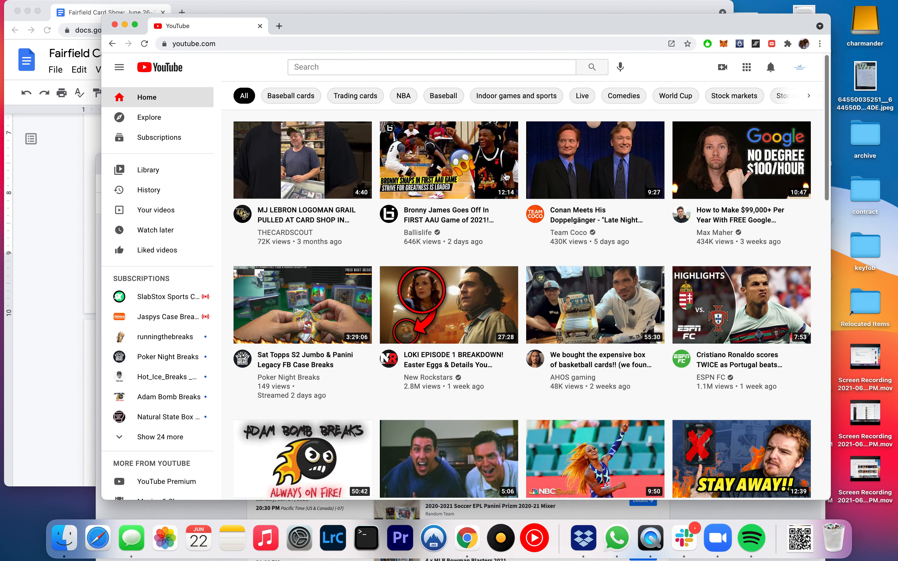
{"action": "left_click", "coordinate": [66, 266]}
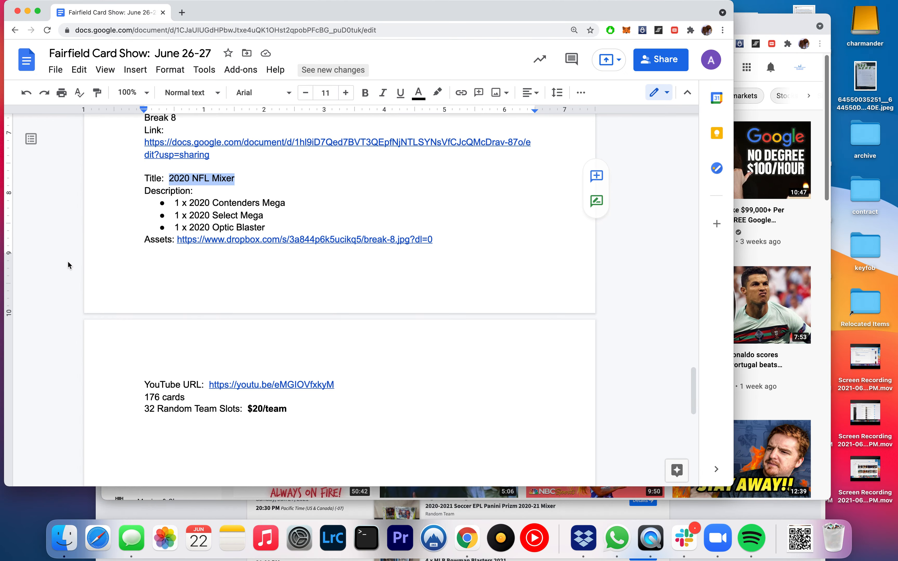
{"action": "left_click", "coordinate": [68, 265]}
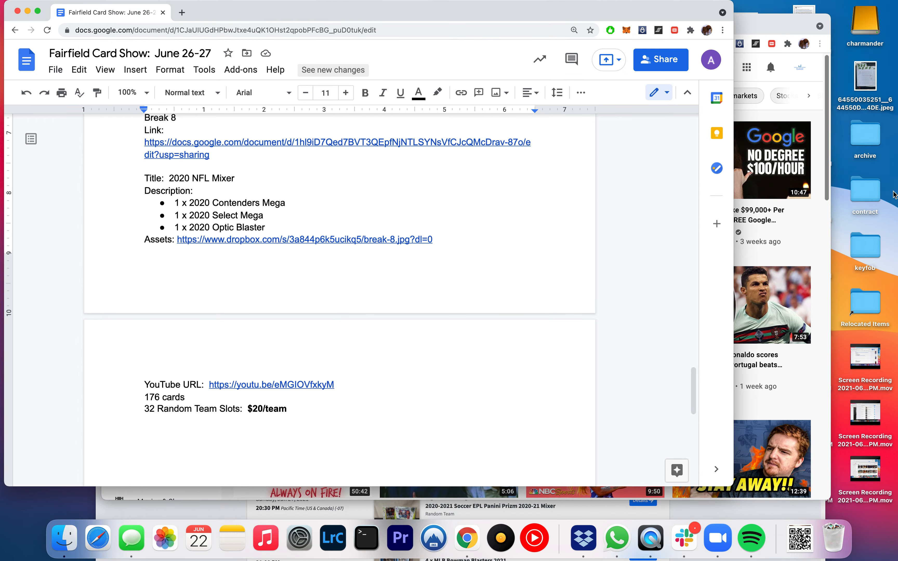
{"action": "left_click", "coordinate": [205, 514]}
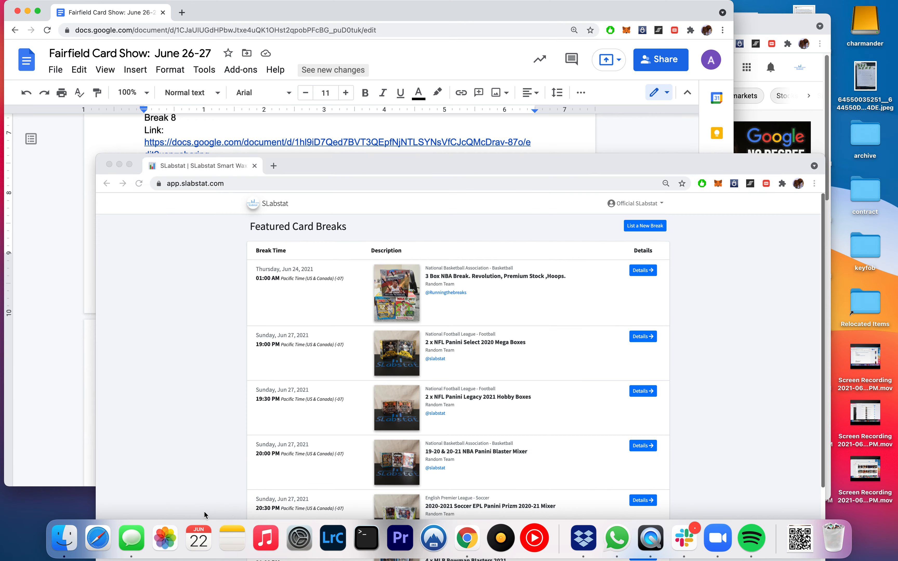
{"action": "left_click_drag", "start_coordinate": [362, 170], "coordinate": [364, 77]}
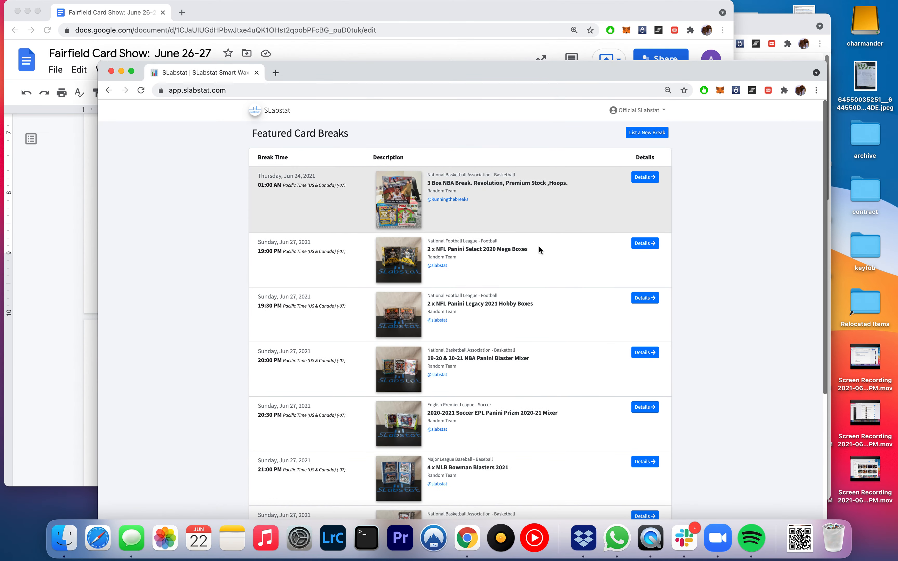
Start a new break listing and name it 2020 NFL Mixer, copying the Break 8 title from the Fairfield Card Show document.
{"action": "left_click", "coordinate": [641, 134]}
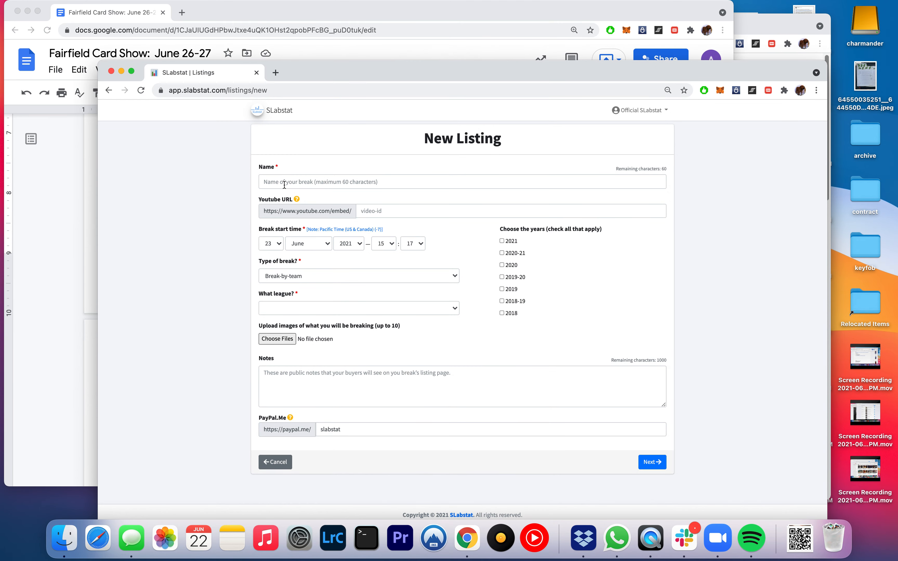
{"action": "left_click", "coordinate": [53, 275]}
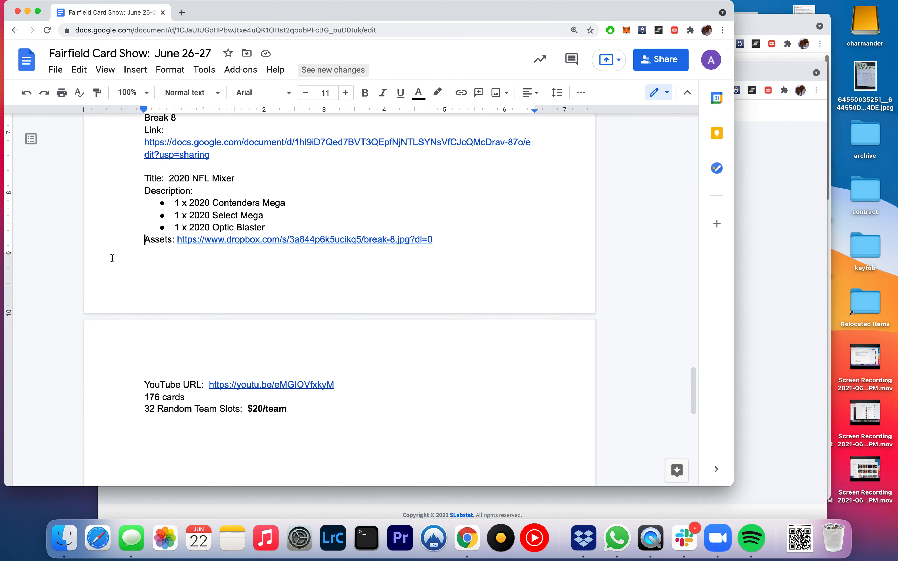
{"action": "left_click_drag", "start_coordinate": [242, 181], "coordinate": [165, 182]}
{"action": "key", "text": "super+c"}
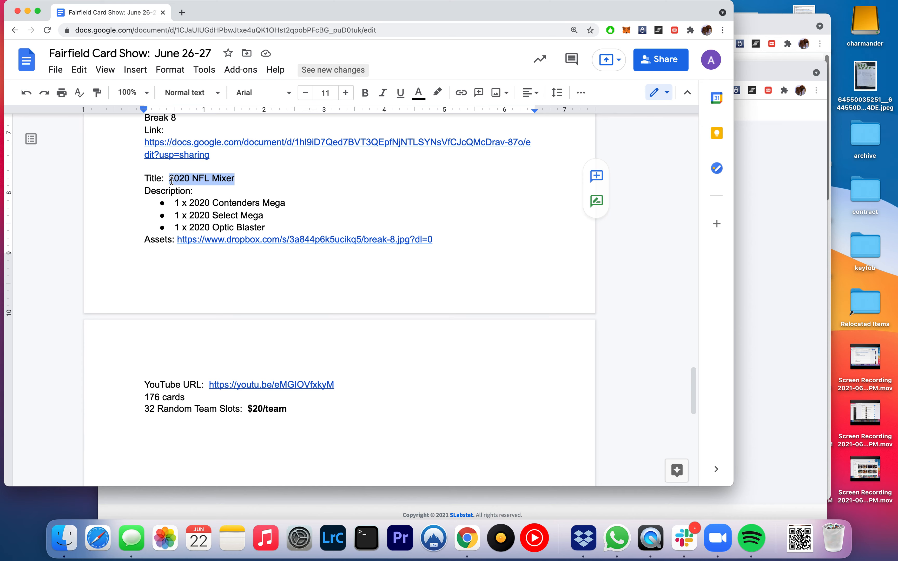
{"action": "left_click", "coordinate": [802, 229]}
{"action": "left_click", "coordinate": [448, 184]}
{"action": "key", "text": "super+v"}
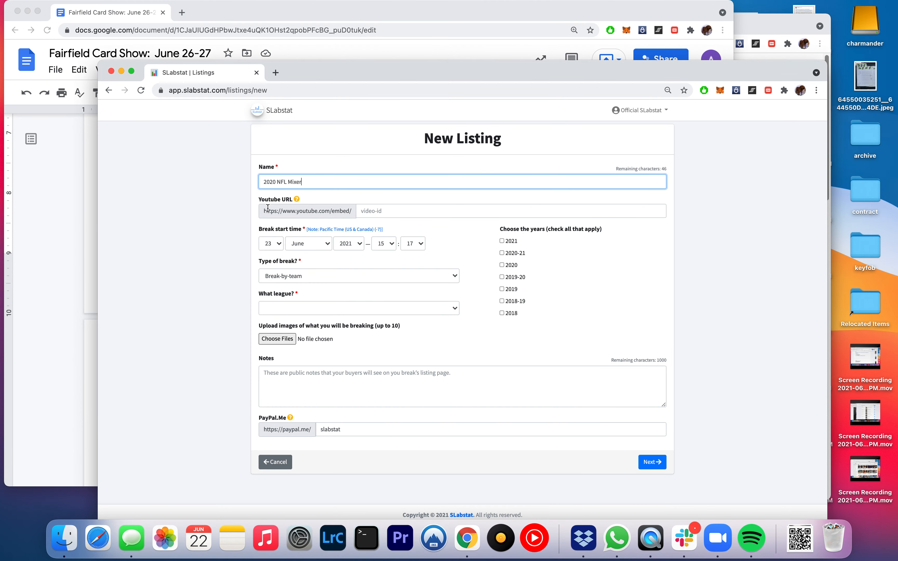
Switch to YouTube and schedule a new live stream with fresh settings, titled 2020 NFL Mixer.
{"action": "left_click", "coordinate": [757, 47]}
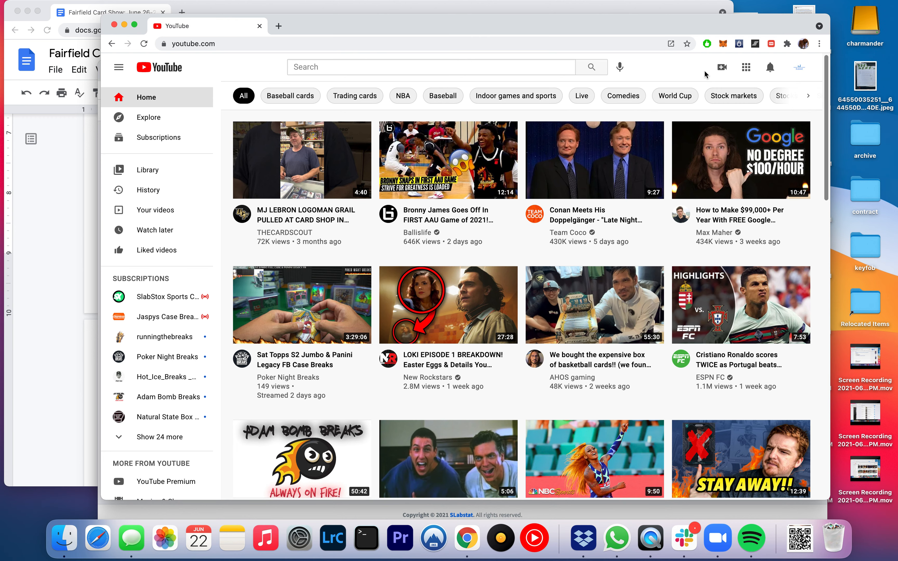
{"action": "left_click", "coordinate": [723, 67]}
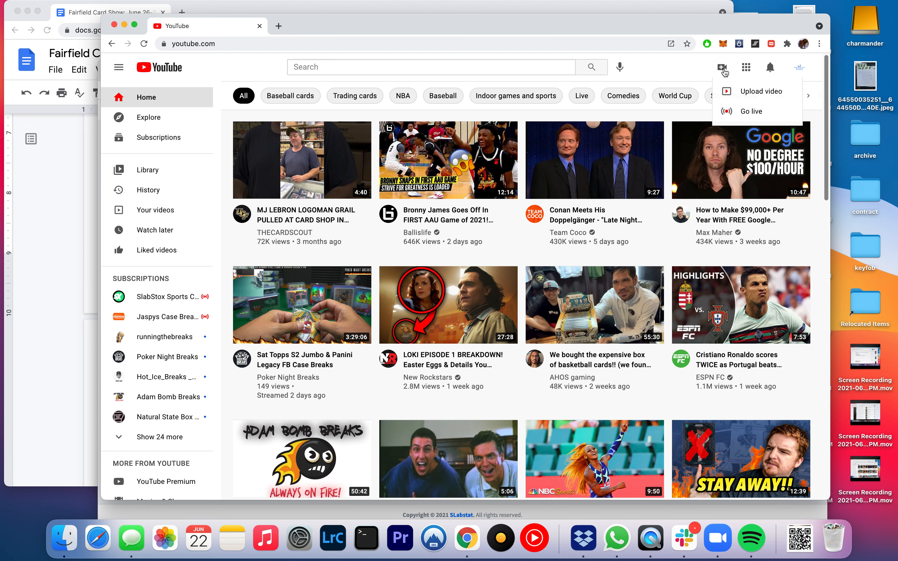
{"action": "left_click", "coordinate": [758, 112]}
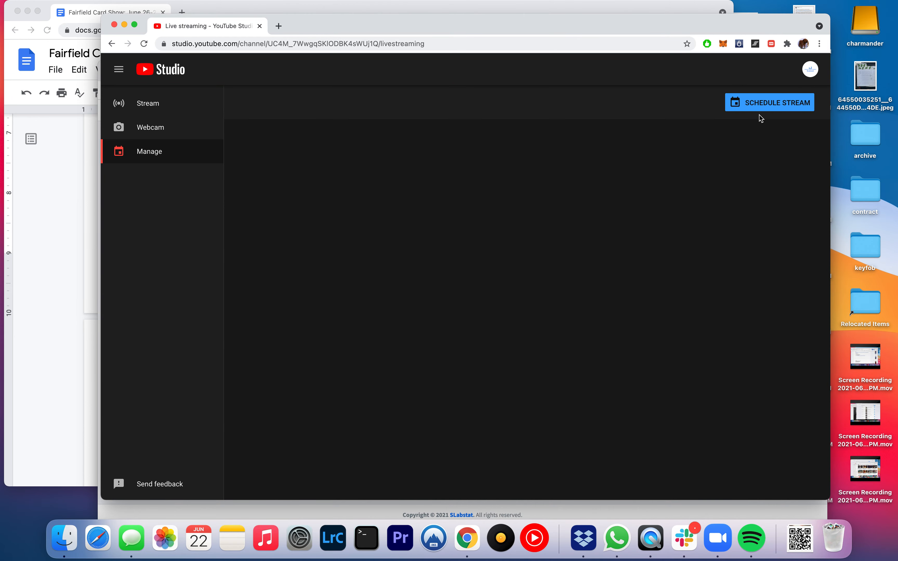
{"action": "left_click", "coordinate": [762, 107]}
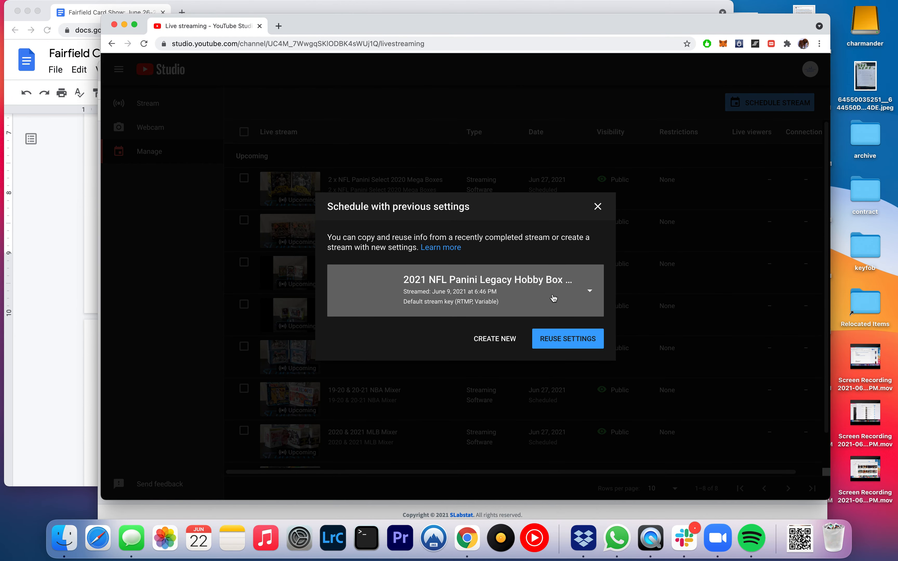
{"action": "left_click", "coordinate": [501, 339]}
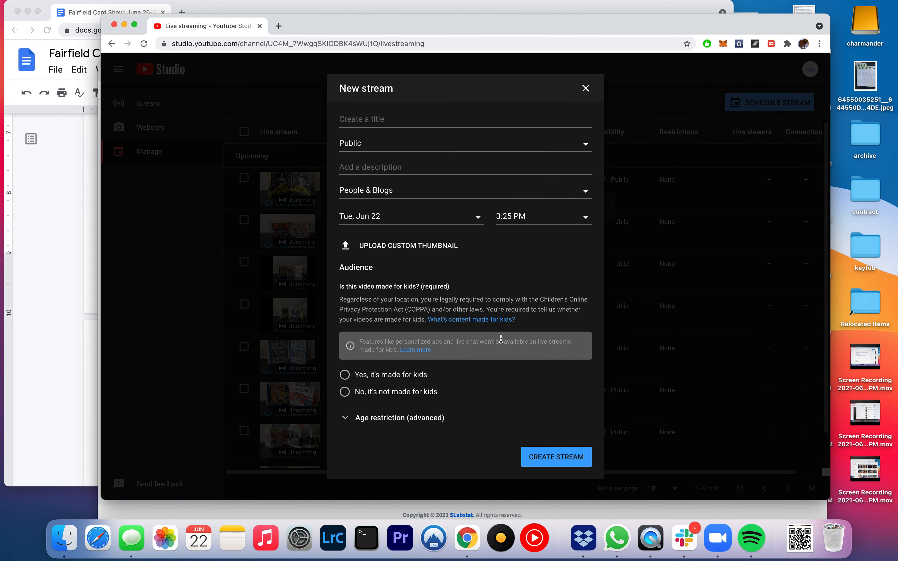
{"action": "left_click", "coordinate": [384, 120]}
{"action": "type", "text": "2020 NFL Mixer"}
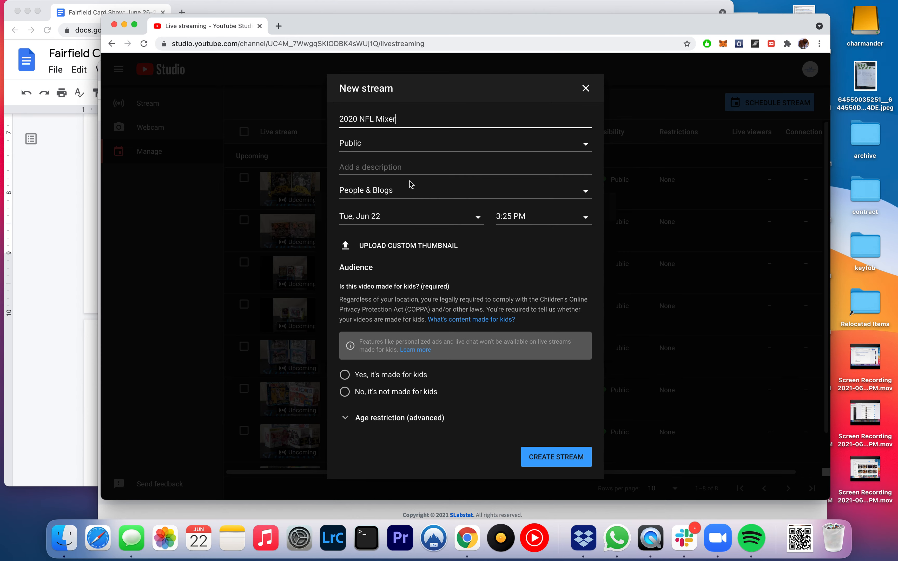
Copy the three Break 8 description lines from the document into the new stream's description.
{"action": "left_click", "coordinate": [387, 166]}
{"action": "left_click", "coordinate": [22, 255]}
{"action": "left_click", "coordinate": [268, 211]}
{"action": "left_click_drag", "start_coordinate": [276, 229], "coordinate": [166, 202]}
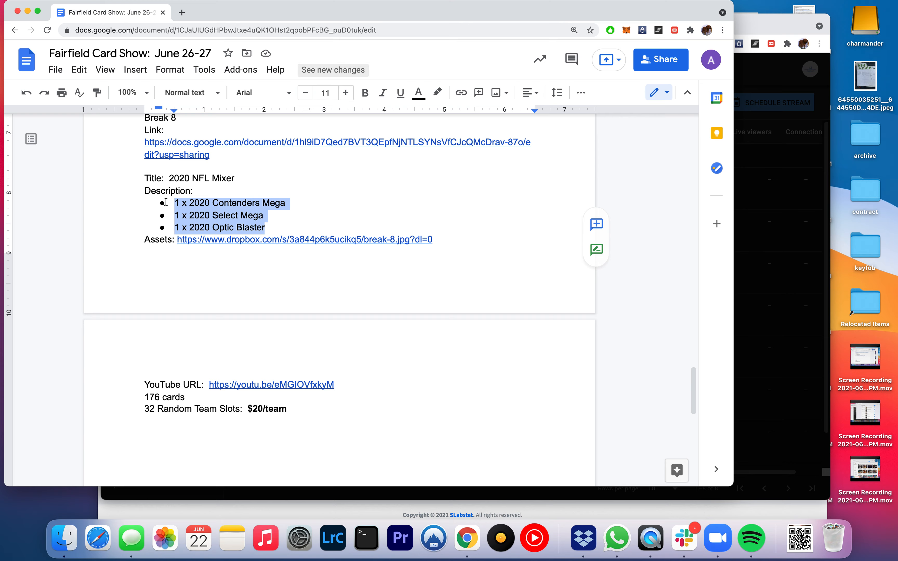
{"action": "key", "text": "super+c"}
{"action": "left_click", "coordinate": [764, 220]}
{"action": "key", "text": "super+v"}
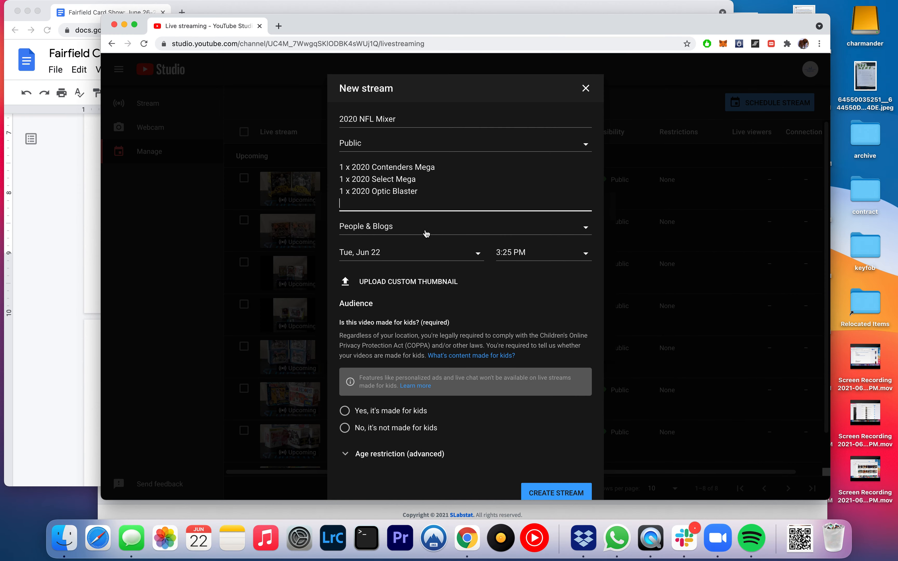
Schedule the stream for Sunday, June 27 at 10:30 PM.
{"action": "left_click", "coordinate": [387, 253]}
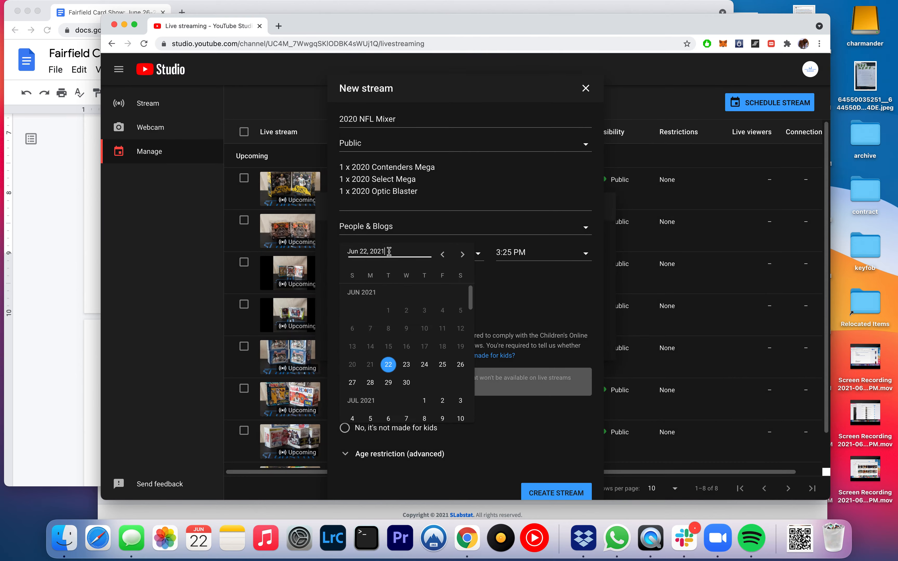
{"action": "left_click", "coordinate": [354, 383]}
{"action": "left_click", "coordinate": [516, 254]}
{"action": "scroll", "coordinate": [537, 342], "scroll_direction": "down", "scroll_amount": 20}
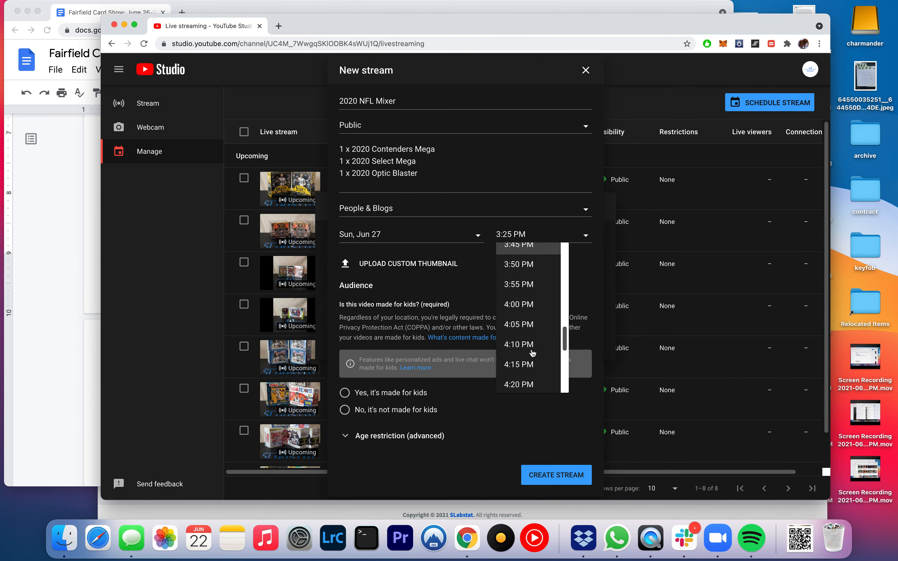
{"action": "scroll", "coordinate": [532, 352], "scroll_direction": "down", "scroll_amount": 18}
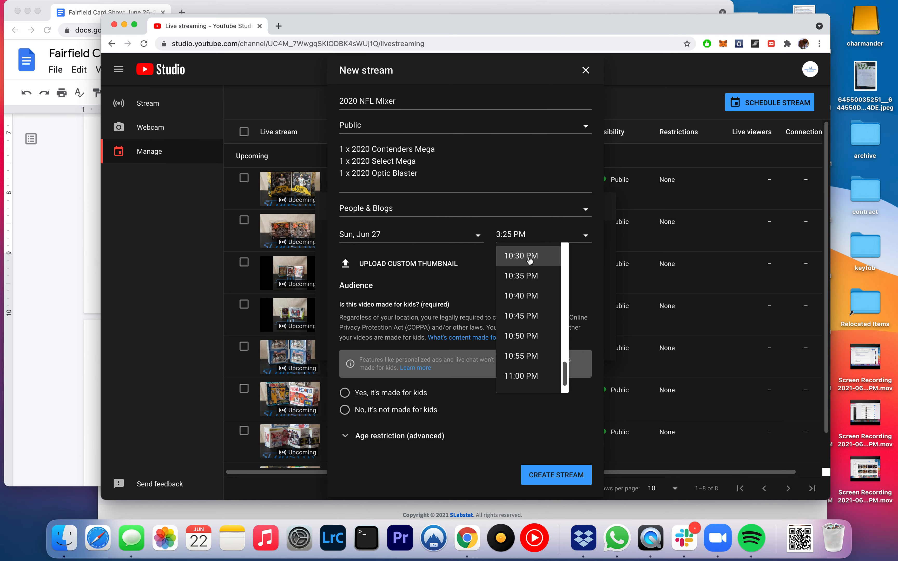
{"action": "left_click", "coordinate": [521, 253]}
Upload break-8.jpg as the stream's custom thumbnail and mark the stream as not made for kids.
{"action": "left_click", "coordinate": [410, 271]}
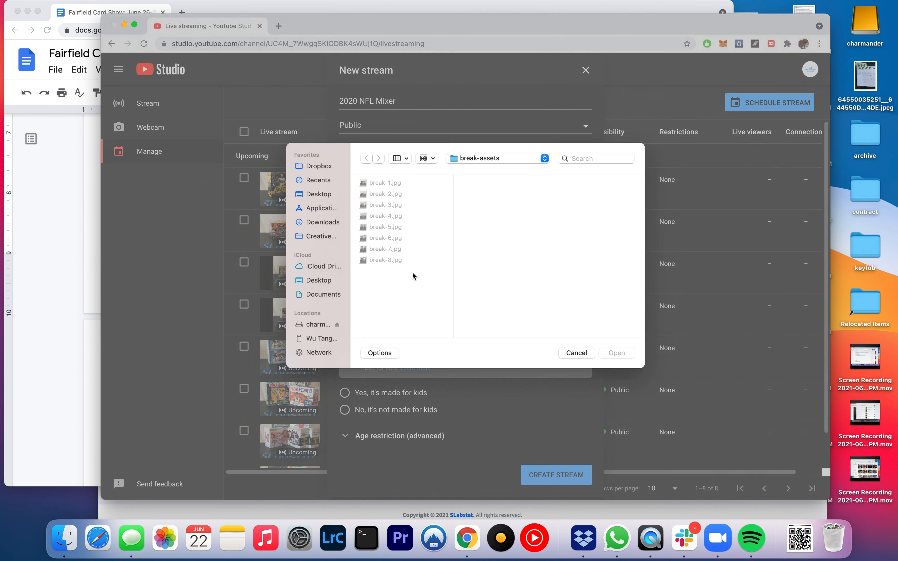
{"action": "left_click", "coordinate": [396, 261]}
{"action": "left_click", "coordinate": [631, 358]}
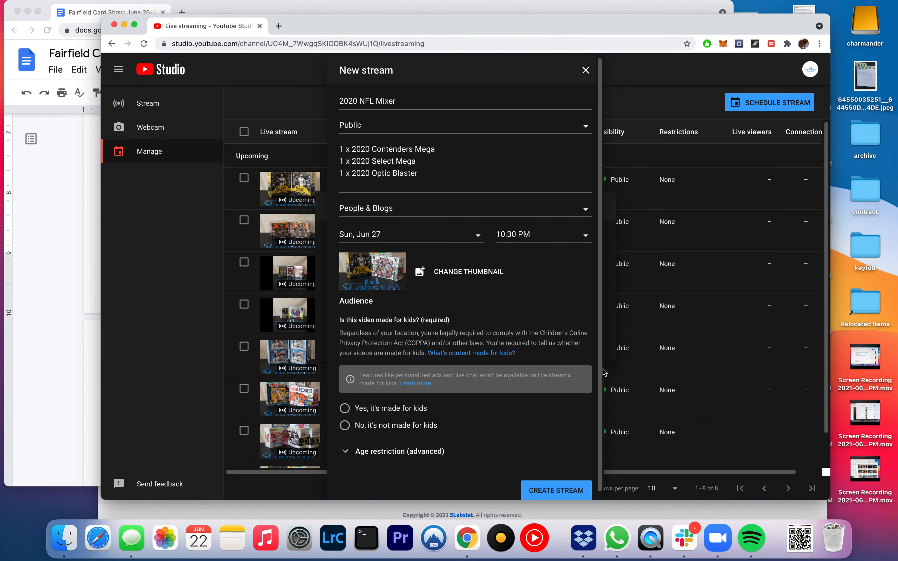
{"action": "left_click", "coordinate": [423, 426]}
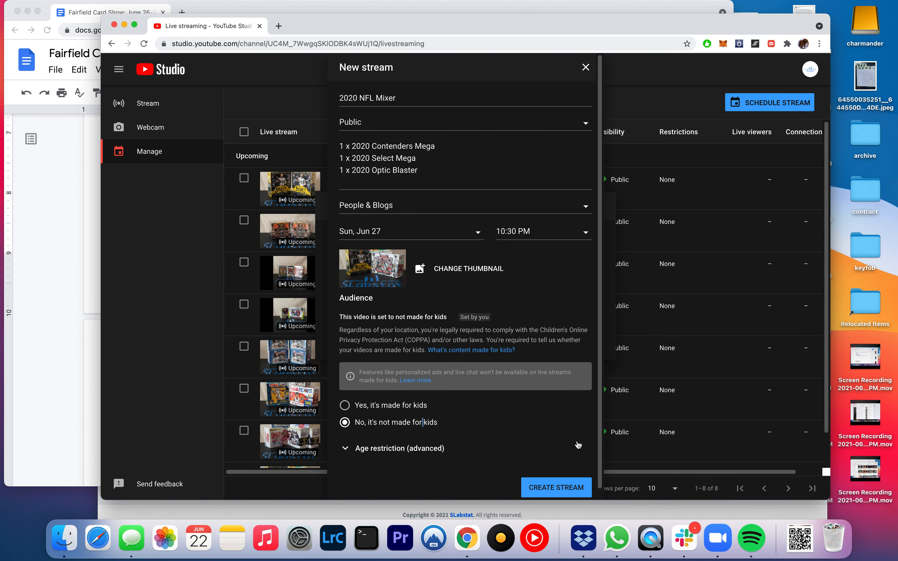
Create the stream and copy the video ID ZLetUR5kKFY from its share link into the SLabstat listing's Youtube URL.
{"action": "left_click", "coordinate": [571, 489]}
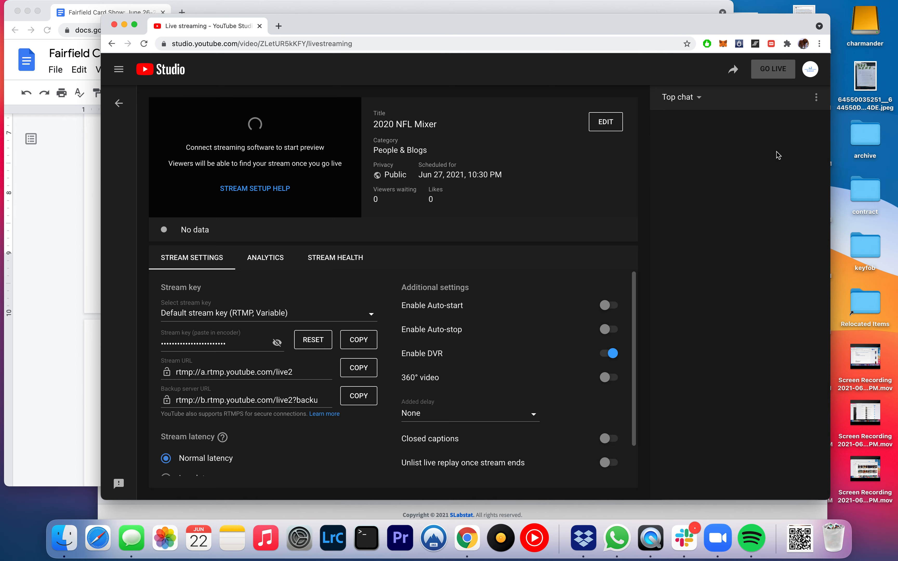
{"action": "left_click", "coordinate": [729, 74]}
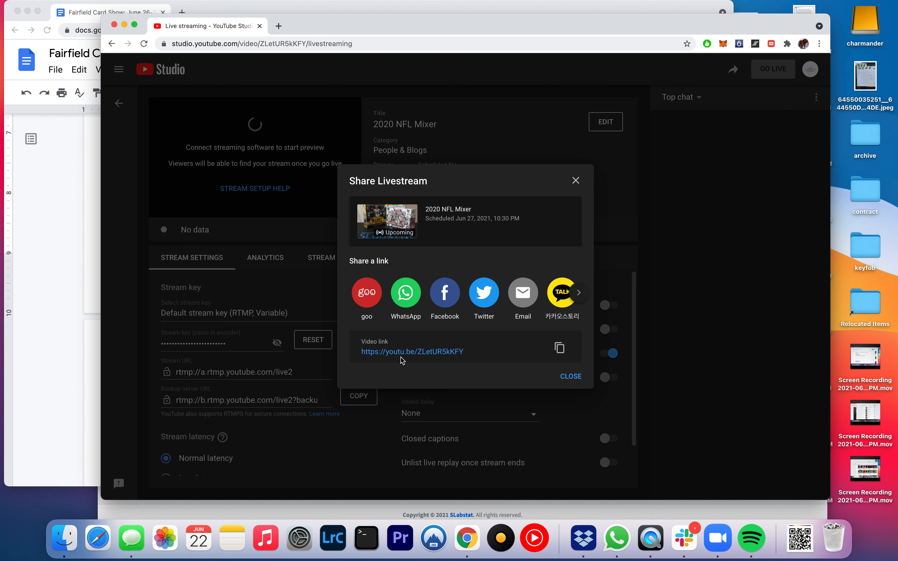
{"action": "left_click_drag", "start_coordinate": [490, 358], "coordinate": [421, 354]}
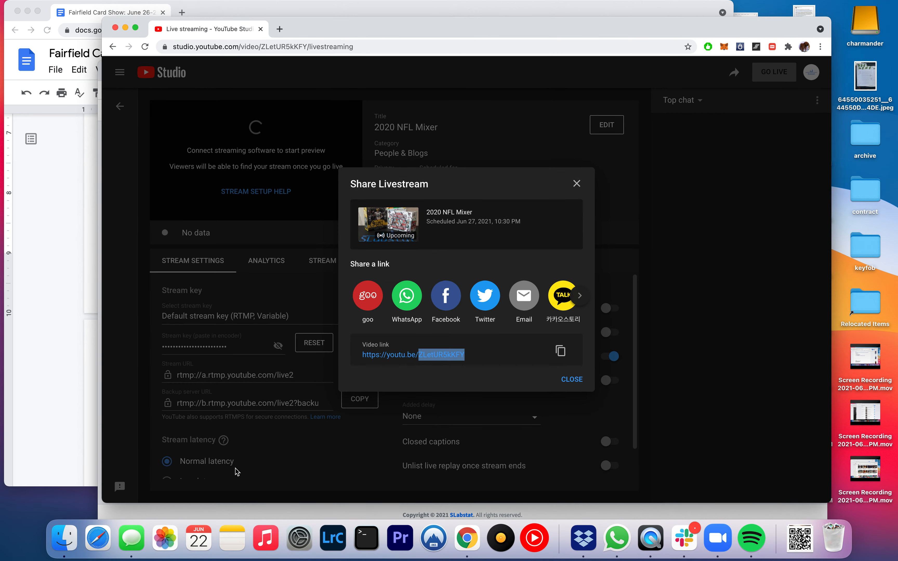
{"action": "left_click", "coordinate": [203, 515]}
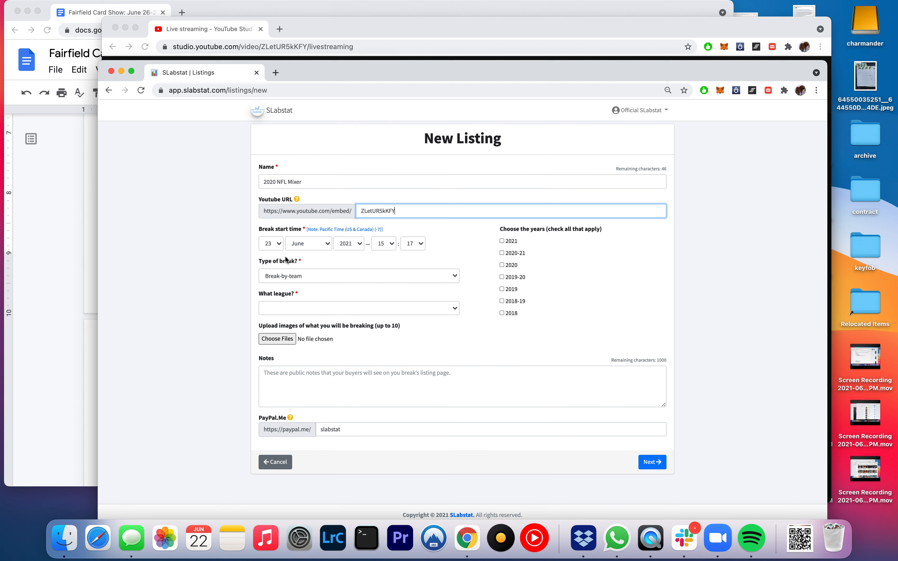
Set the listing's break start time to 27 June 2021 at 22:30.
{"action": "left_click", "coordinate": [269, 243]}
{"action": "left_click", "coordinate": [370, 251]}
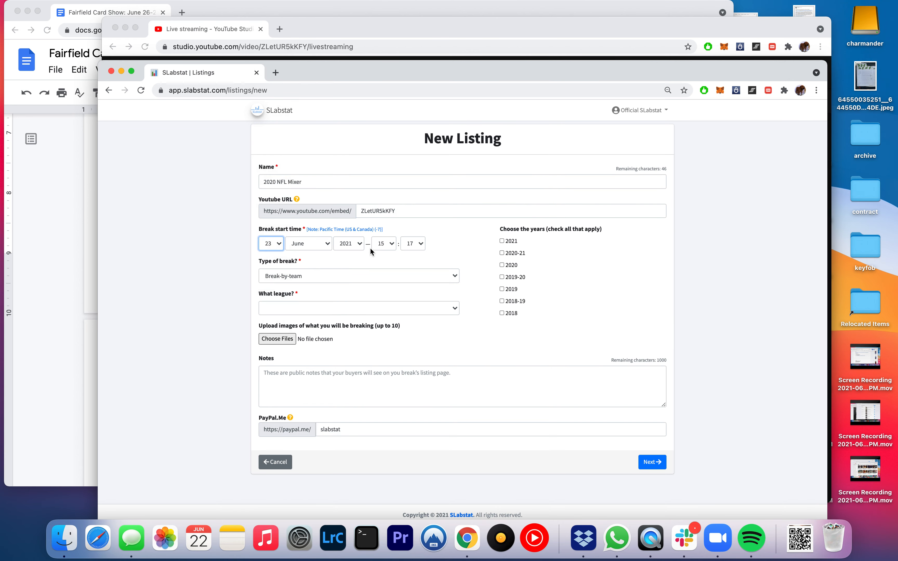
{"action": "left_click", "coordinate": [386, 247]}
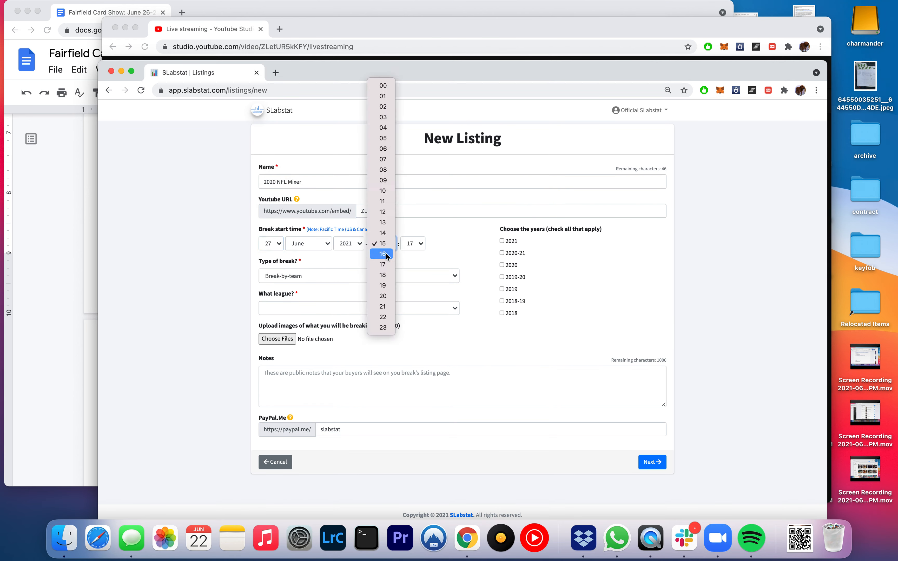
{"action": "left_click", "coordinate": [390, 327]}
{"action": "left_click", "coordinate": [410, 247]}
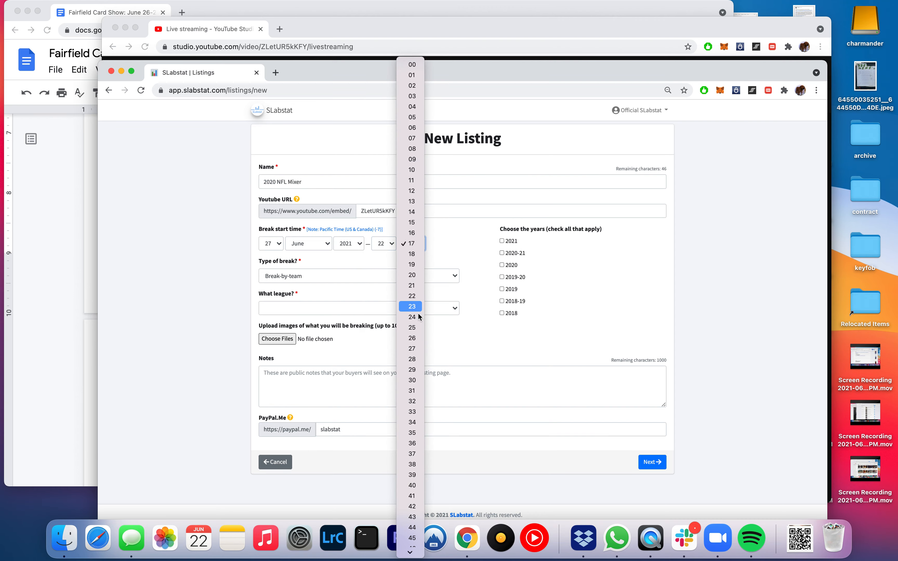
{"action": "left_click", "coordinate": [422, 382]}
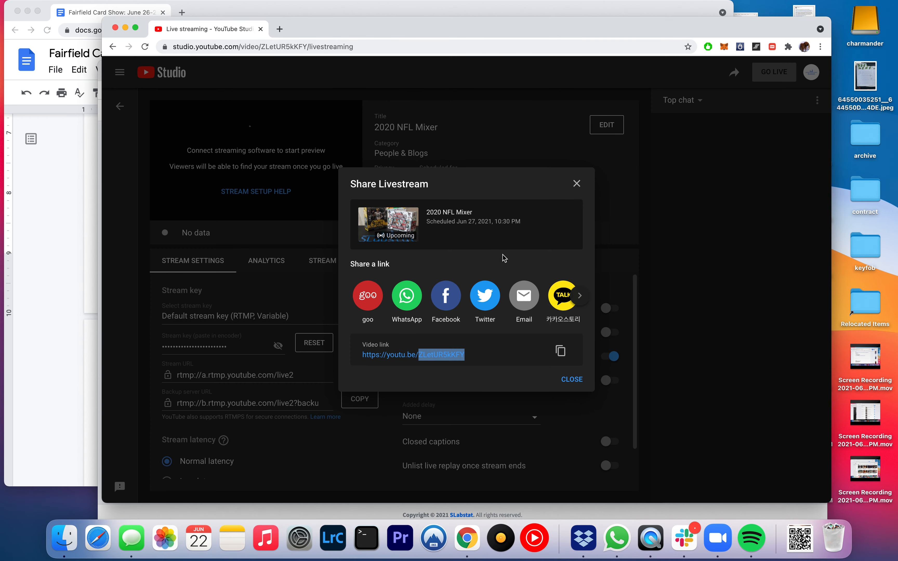
Set the SLabstat listing's break type to Random Team, the league to National Football League and the year to 2020.
{"action": "left_click_drag", "start_coordinate": [403, 33], "coordinate": [521, 29]}
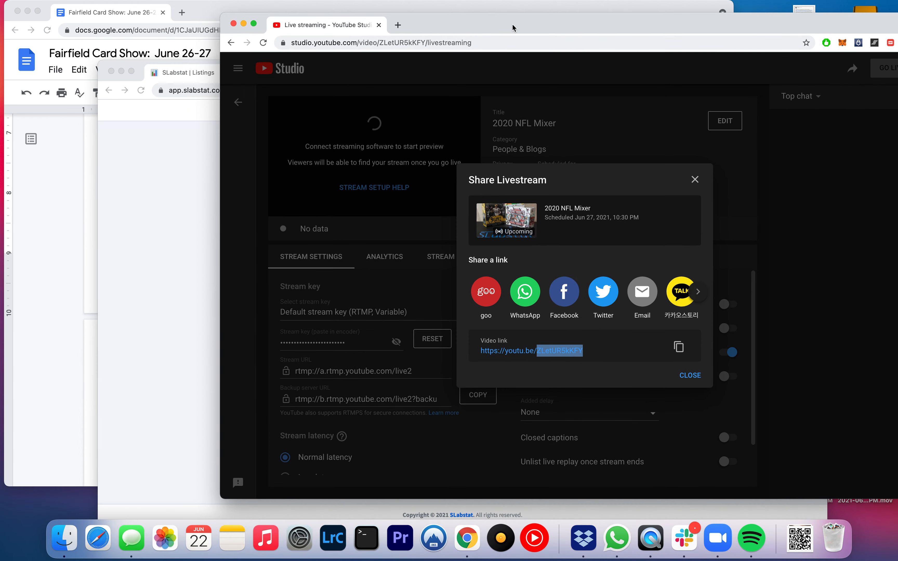
{"action": "left_click", "coordinate": [184, 264]}
{"action": "left_click", "coordinate": [308, 276]}
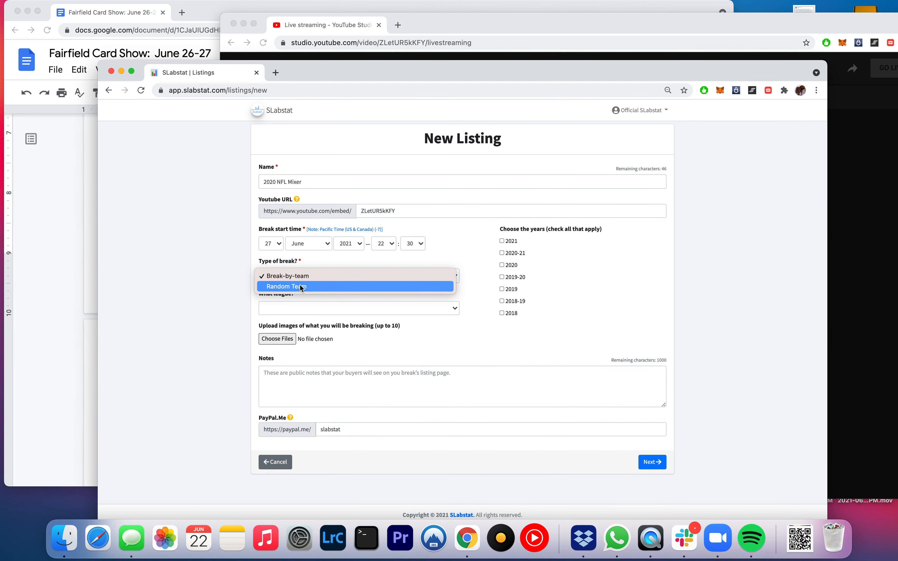
{"action": "left_click", "coordinate": [296, 287]}
{"action": "left_click", "coordinate": [315, 308]}
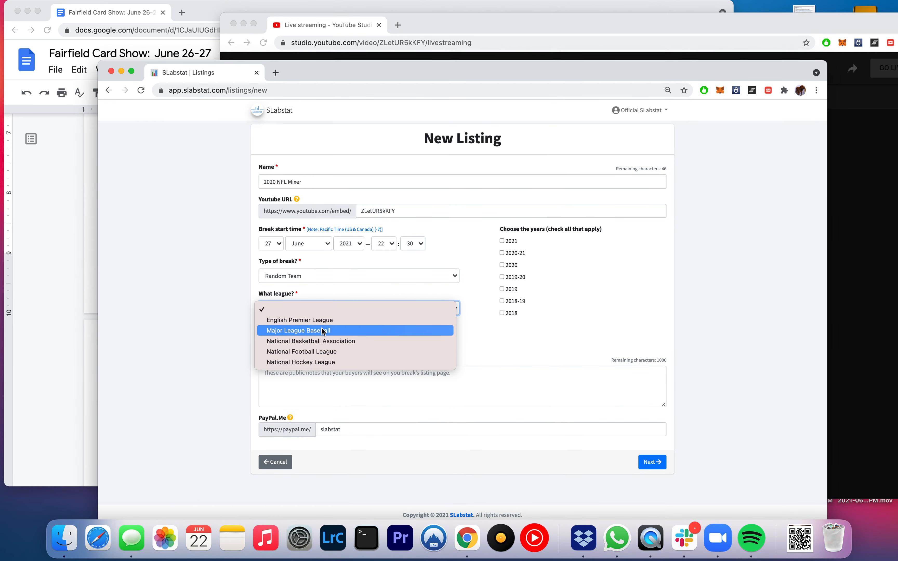
{"action": "left_click", "coordinate": [321, 351]}
{"action": "left_click", "coordinate": [502, 265]}
Copy Break 8's description from the Google Docs document into the notes, adding "$20 per random team" and "$5 shipping per order (includes all breaks)".
{"action": "left_click", "coordinate": [74, 337]}
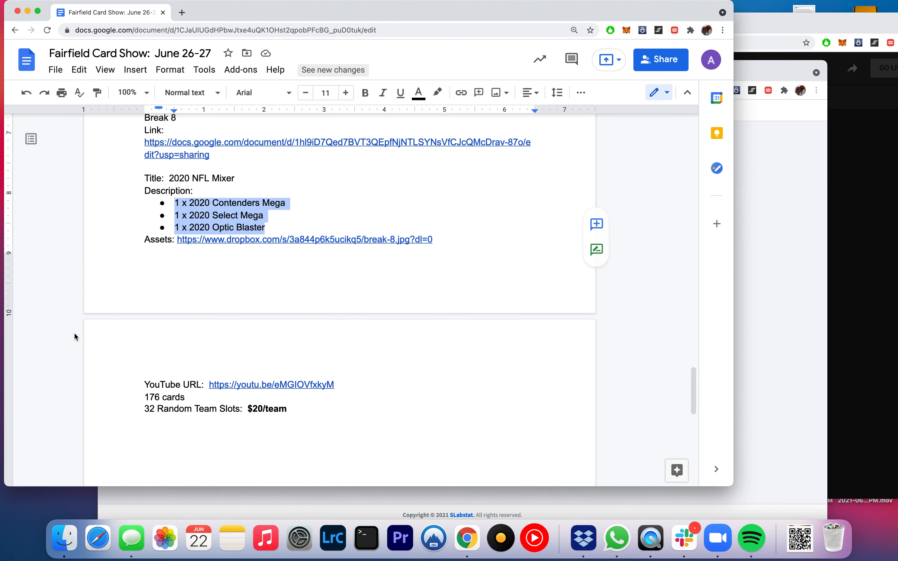
{"action": "left_click", "coordinate": [860, 349]}
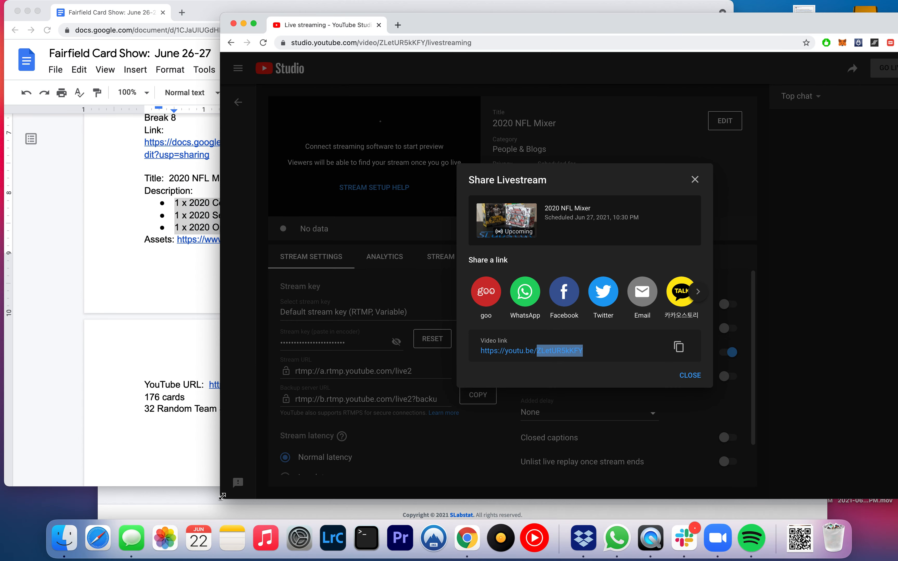
{"action": "left_click", "coordinate": [222, 499]}
{"action": "left_click", "coordinate": [58, 316]}
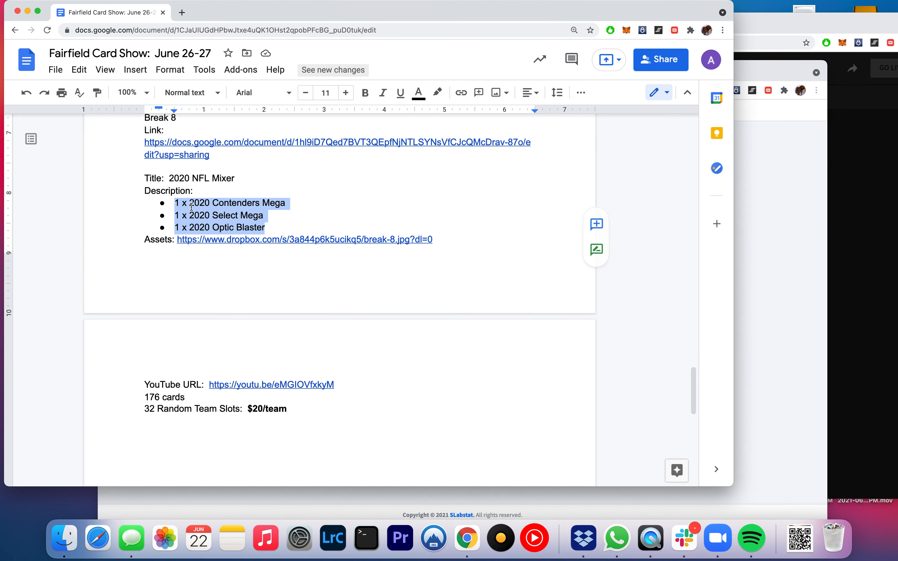
{"action": "left_click", "coordinate": [238, 501]}
{"action": "left_click", "coordinate": [364, 402]}
{"action": "type", "text": "1 x 2020 Contenders Mega 1 x 2020 Select Mega 1 x 2020 Optic Blaster"}
{"action": "key", "text": "Return"}
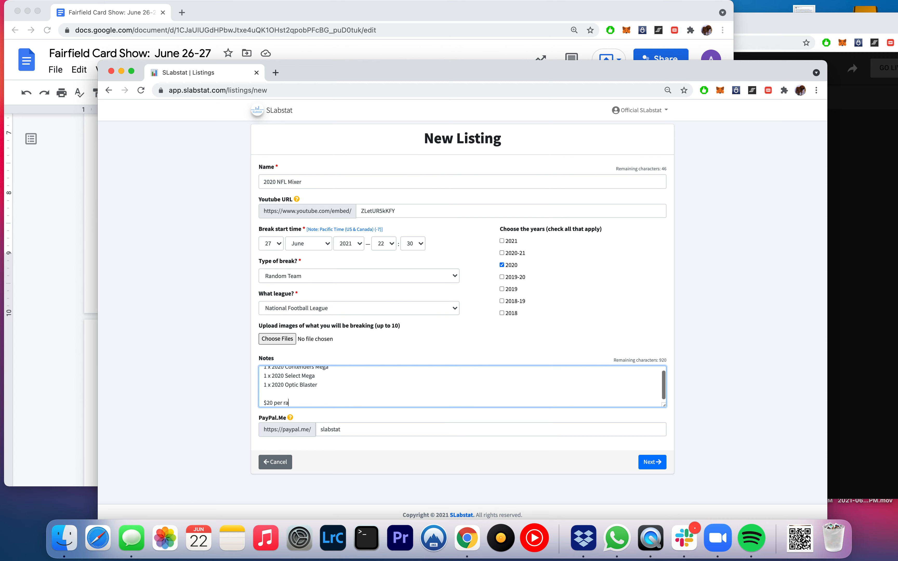
{"action": "key", "text": "Return"}
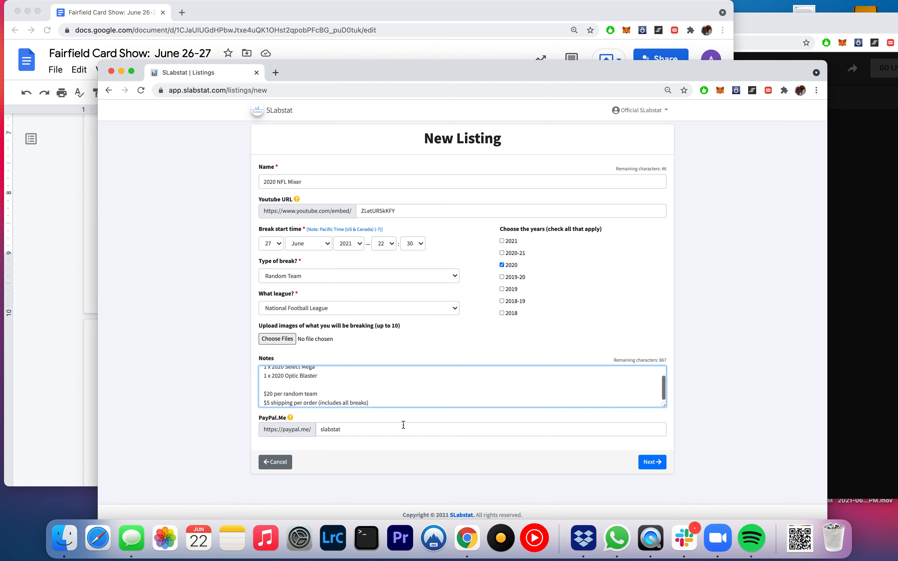
Proceed through the randomization stage without entering buyers, up to the review of teams and buyers' names.
{"action": "left_click", "coordinate": [652, 462]}
{"action": "scroll", "coordinate": [303, 454], "scroll_direction": "down", "scroll_amount": 5}
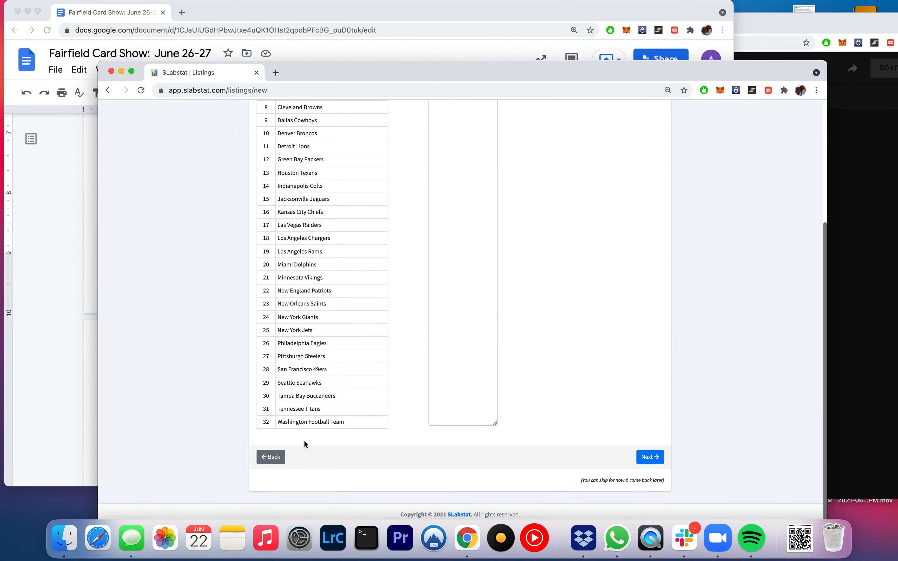
{"action": "scroll", "coordinate": [378, 486], "scroll_direction": "up", "scroll_amount": 5}
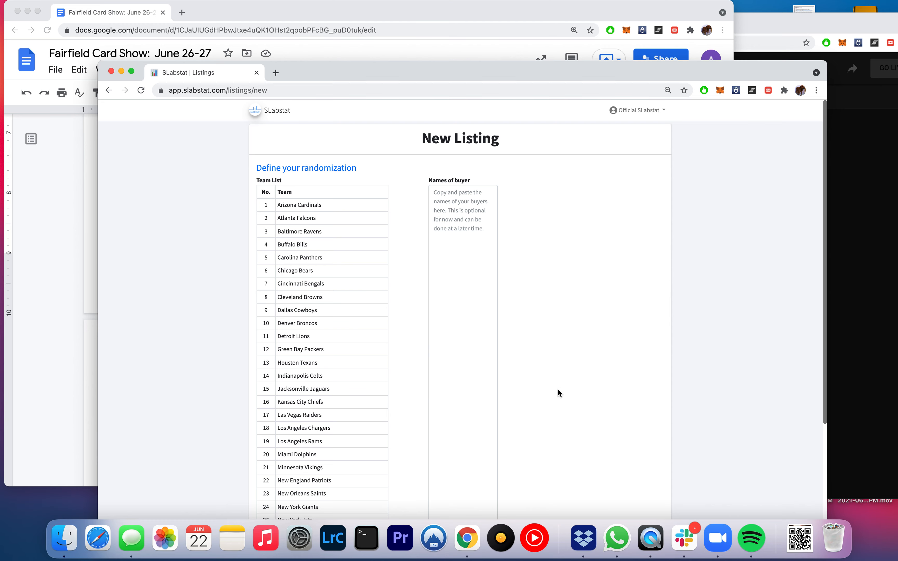
{"action": "scroll", "coordinate": [557, 396], "scroll_direction": "down", "scroll_amount": 5}
{"action": "left_click", "coordinate": [648, 479]}
{"action": "scroll", "coordinate": [371, 248], "scroll_direction": "up", "scroll_amount": 10}
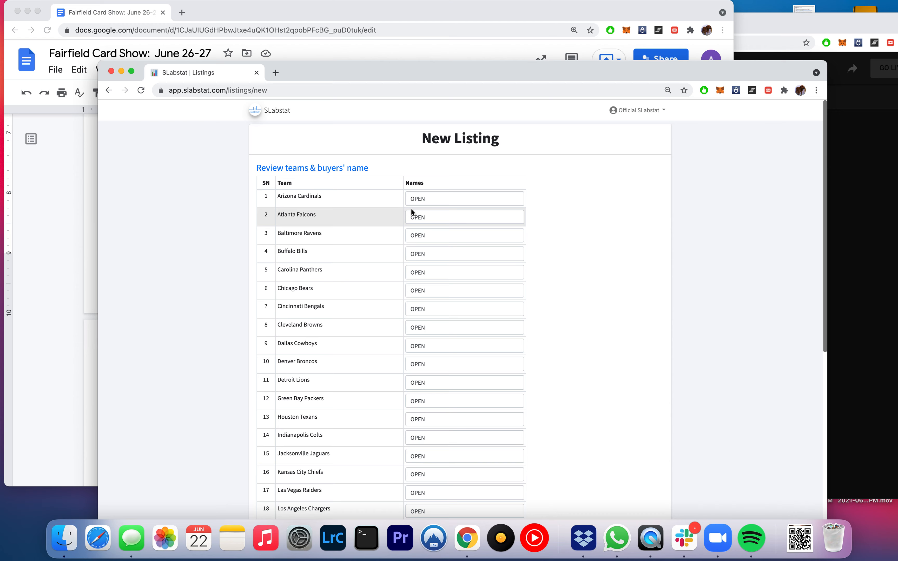
Replace the Arizona Cardinals' buyer name with "$20 per random team" and copy that text.
{"action": "double_click", "coordinate": [464, 199]}
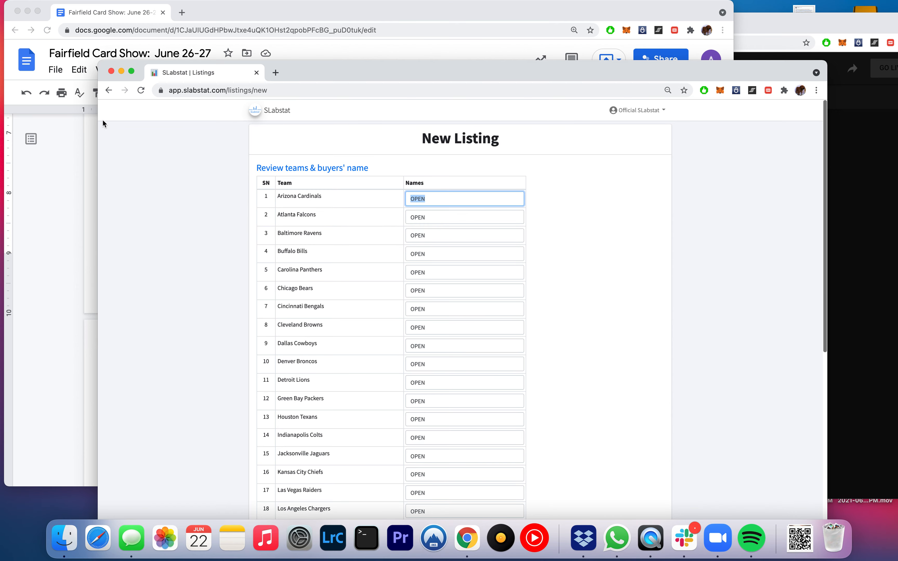
{"action": "left_click", "coordinate": [318, 46]}
{"action": "left_click", "coordinate": [779, 323]}
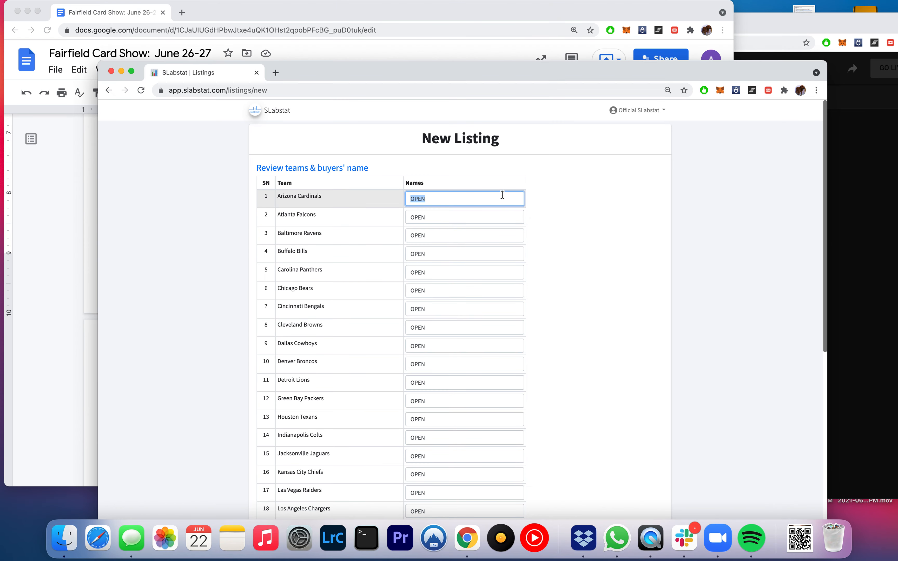
{"action": "type", "text": "$2"}
{"action": "key", "text": "super+a"}
{"action": "key", "text": "super+c"}
Fill in "$20 per random team" as the buyer name for every team from the Atlanta Falcons through the Green Bay Packers.
{"action": "double_click", "coordinate": [446, 220]}
{"action": "key", "text": "super+v"}
{"action": "left_click", "coordinate": [412, 238]}
{"action": "double_click", "coordinate": [413, 236]}
{"action": "key", "text": "super+v"}
{"action": "double_click", "coordinate": [416, 254]}
{"action": "key", "text": "super+v"}
{"action": "double_click", "coordinate": [415, 272]}
{"action": "key", "text": "super+v"}
{"action": "double_click", "coordinate": [415, 290]}
{"action": "key", "text": "super+v"}
{"action": "double_click", "coordinate": [417, 309]}
{"action": "key", "text": "super+v"}
{"action": "double_click", "coordinate": [413, 326]}
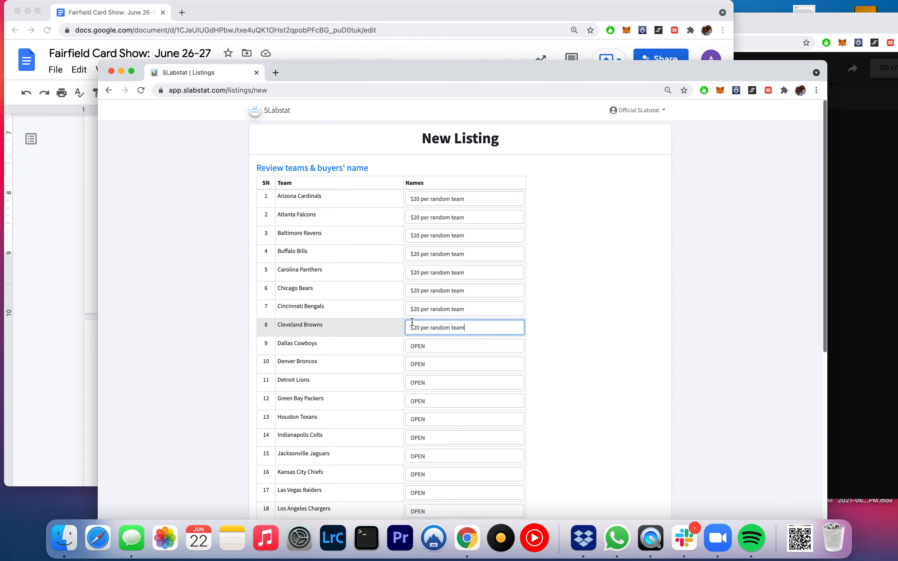
{"action": "key", "text": "super+v"}
{"action": "scroll", "coordinate": [415, 316], "scroll_direction": "down", "scroll_amount": 3}
{"action": "left_click", "coordinate": [423, 291]}
{"action": "double_click", "coordinate": [416, 309]}
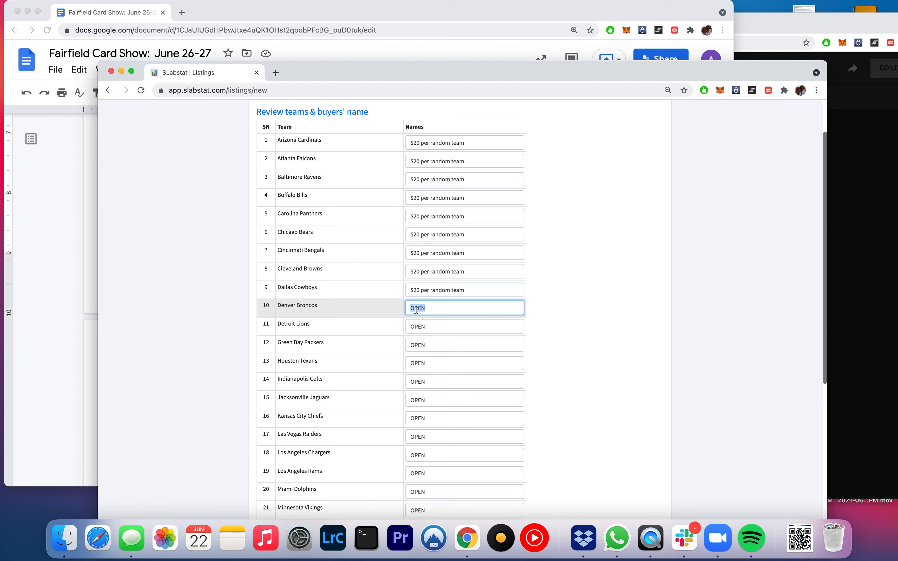
{"action": "key", "text": "super+v"}
{"action": "double_click", "coordinate": [416, 327]}
{"action": "key", "text": "super+v"}
{"action": "left_click", "coordinate": [416, 343]}
{"action": "double_click", "coordinate": [416, 344]}
{"action": "key", "text": "super+v"}
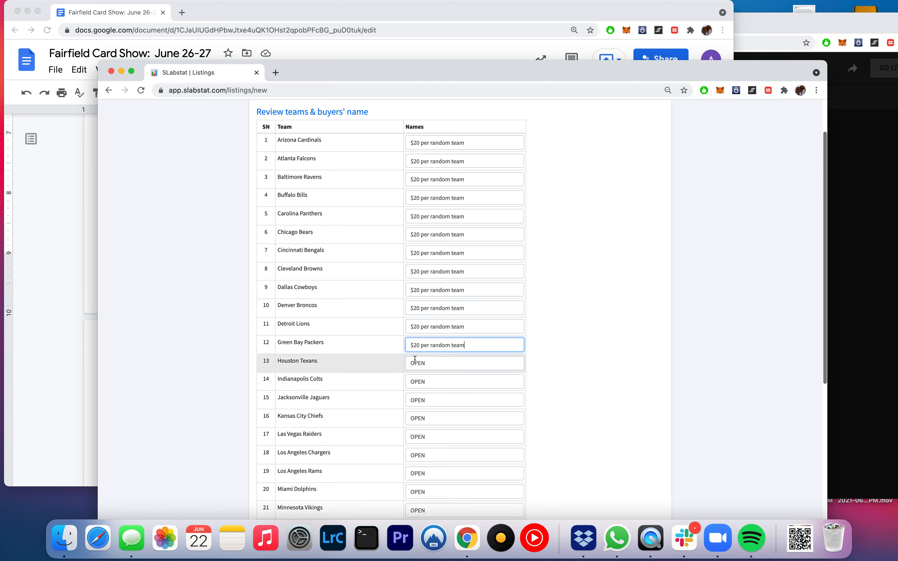
Fill in "$20 per random team" as the buyer name for every team from the Houston Texans through the New Orleans Saints.
{"action": "scroll", "coordinate": [417, 334], "scroll_direction": "down", "scroll_amount": 3}
{"action": "double_click", "coordinate": [416, 317]}
{"action": "key", "text": "super+v"}
{"action": "double_click", "coordinate": [419, 337]}
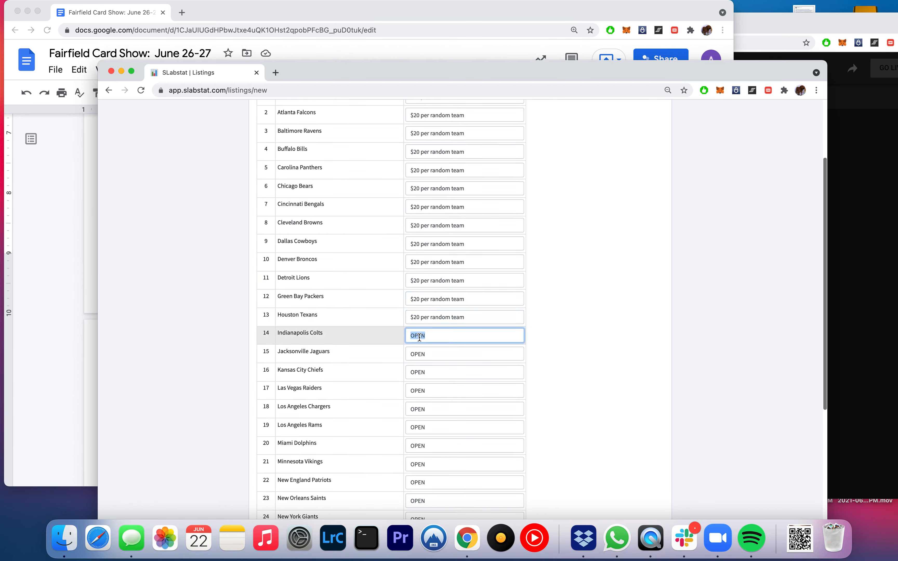
{"action": "key", "text": "super+v"}
{"action": "double_click", "coordinate": [420, 354]}
{"action": "key", "text": "super+v"}
{"action": "scroll", "coordinate": [419, 351], "scroll_direction": "down", "scroll_amount": 3}
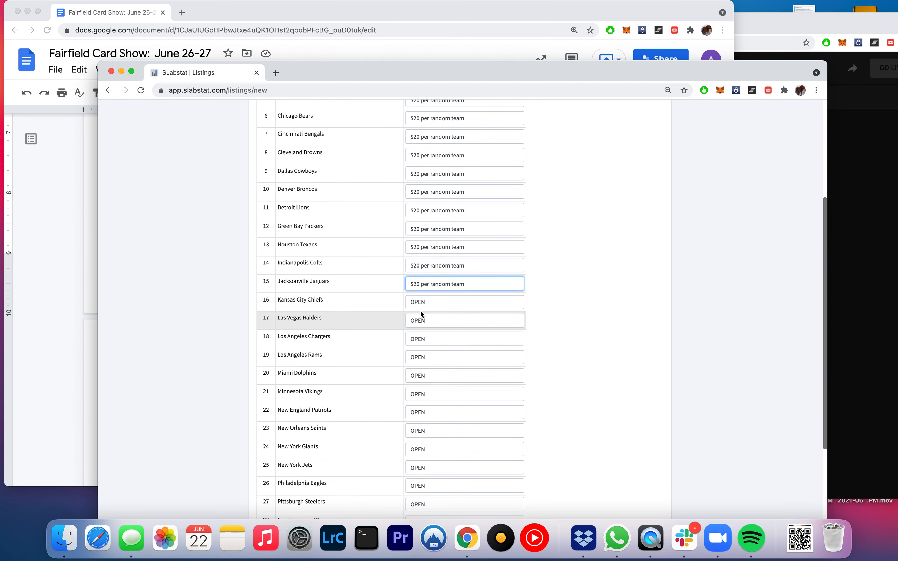
{"action": "double_click", "coordinate": [416, 304]}
{"action": "type", "text": "$20 per random team"}
{"action": "double_click", "coordinate": [415, 326]}
{"action": "type", "text": "$20 per random team"}
{"action": "double_click", "coordinate": [416, 339]}
{"action": "type", "text": "$20 per random team"}
{"action": "left_click", "coordinate": [419, 358]}
{"action": "scroll", "coordinate": [420, 358], "scroll_direction": "down", "scroll_amount": 3}
{"action": "double_click", "coordinate": [417, 314]}
{"action": "type", "text": "$20 per random team"}
{"action": "double_click", "coordinate": [418, 334]}
{"action": "type", "text": "$20 per random team"}
{"action": "double_click", "coordinate": [418, 351]}
{"action": "type", "text": "$20 per random team"}
{"action": "double_click", "coordinate": [417, 369]}
{"action": "type", "text": "$20 per random team"}
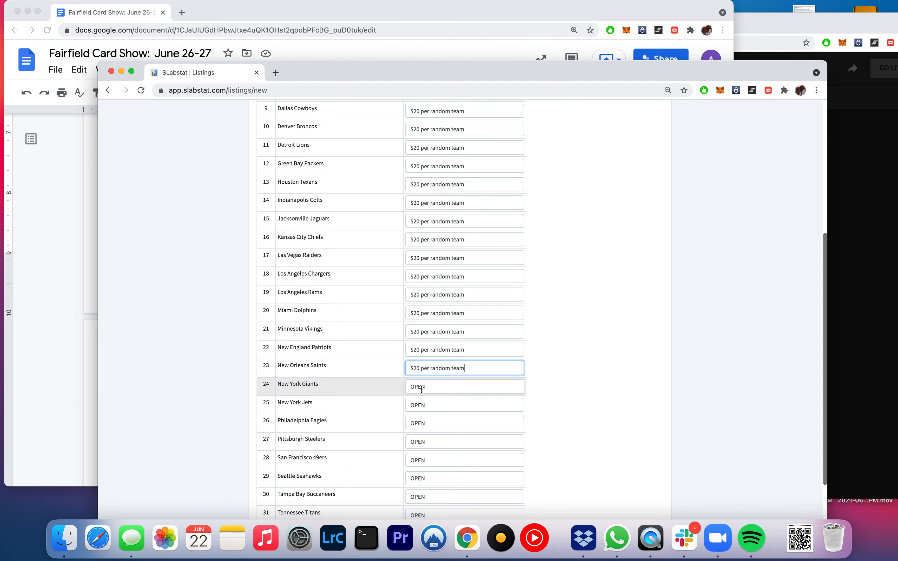
Fill in "$20 per random team" as the buyer name for every team from the New York Giants through the Washington Football Team.
{"action": "scroll", "coordinate": [418, 386], "scroll_direction": "down", "scroll_amount": 1}
{"action": "double_click", "coordinate": [418, 378]}
{"action": "type", "text": "$20 per random team"}
{"action": "double_click", "coordinate": [423, 398]}
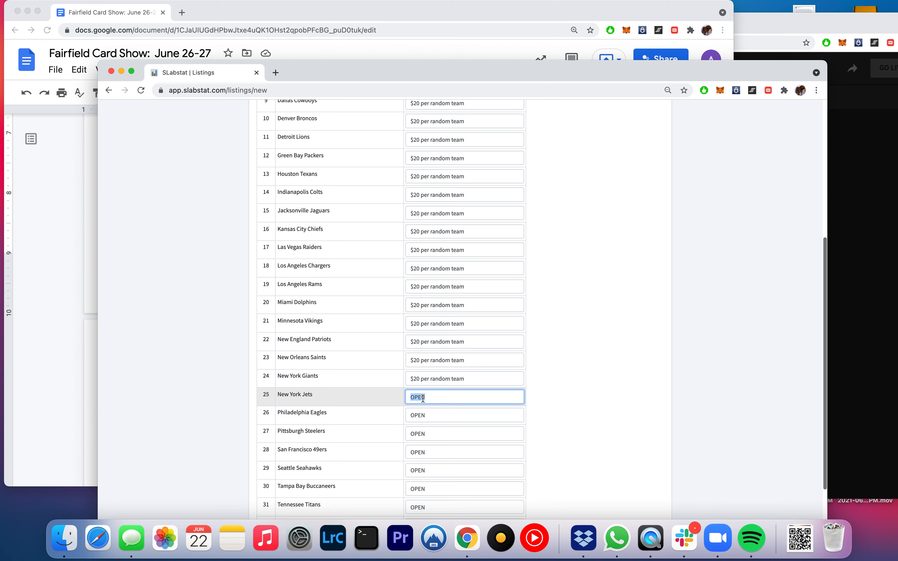
{"action": "type", "text": "$20 per random team"}
{"action": "double_click", "coordinate": [423, 415]}
{"action": "type", "text": "$20 per random team"}
{"action": "scroll", "coordinate": [425, 418], "scroll_direction": "down", "scroll_amount": 2}
{"action": "scroll", "coordinate": [425, 418], "scroll_direction": "down", "scroll_amount": 2}
{"action": "double_click", "coordinate": [418, 351]}
{"action": "type", "text": "$20 per random team"}
{"action": "double_click", "coordinate": [418, 370]}
{"action": "type", "text": "$20 per random team"}
{"action": "left_click", "coordinate": [418, 388]}
{"action": "double_click", "coordinate": [418, 387]}
{"action": "type", "text": "$20 per random team"}
{"action": "double_click", "coordinate": [418, 406]}
{"action": "type", "text": "$20 per random team"}
{"action": "double_click", "coordinate": [419, 425]}
{"action": "type", "text": "$20 per random team"}
{"action": "left_click", "coordinate": [418, 447]}
{"action": "double_click", "coordinate": [419, 447]}
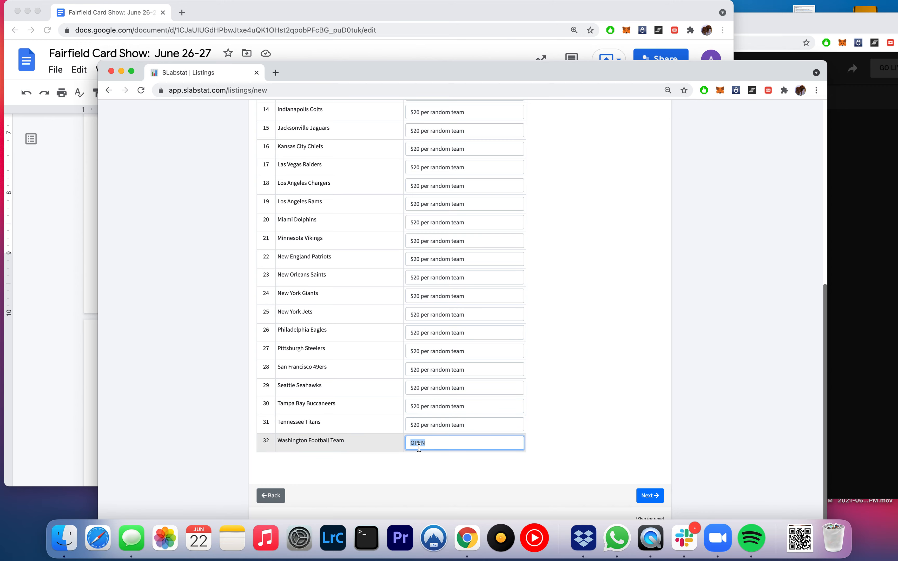
{"action": "type", "text": "$20 per random team"}
Proceed to the confirmation page, review the listing's details and team table, and create the listing.
{"action": "left_click", "coordinate": [652, 497]}
{"action": "scroll", "coordinate": [586, 416], "scroll_direction": "up", "scroll_amount": 10}
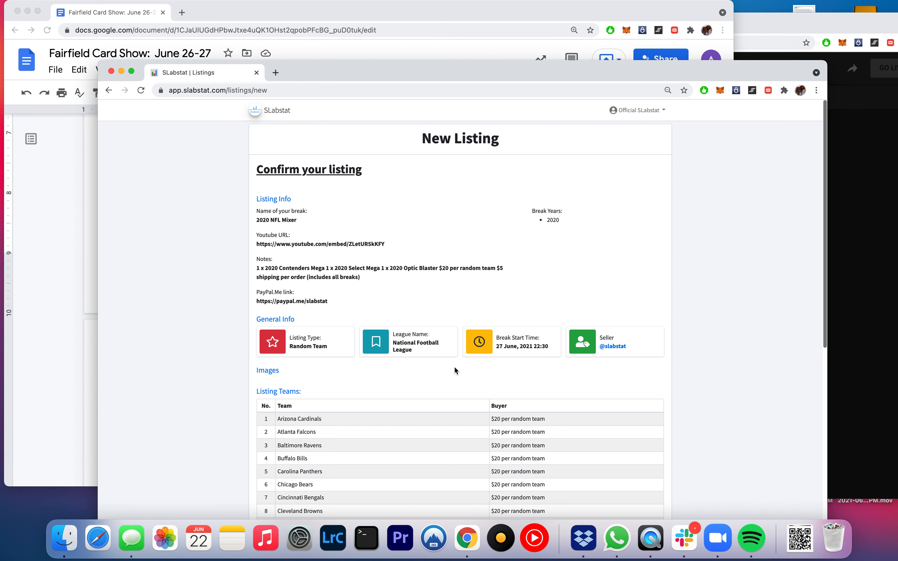
{"action": "scroll", "coordinate": [594, 384], "scroll_direction": "down", "scroll_amount": 10}
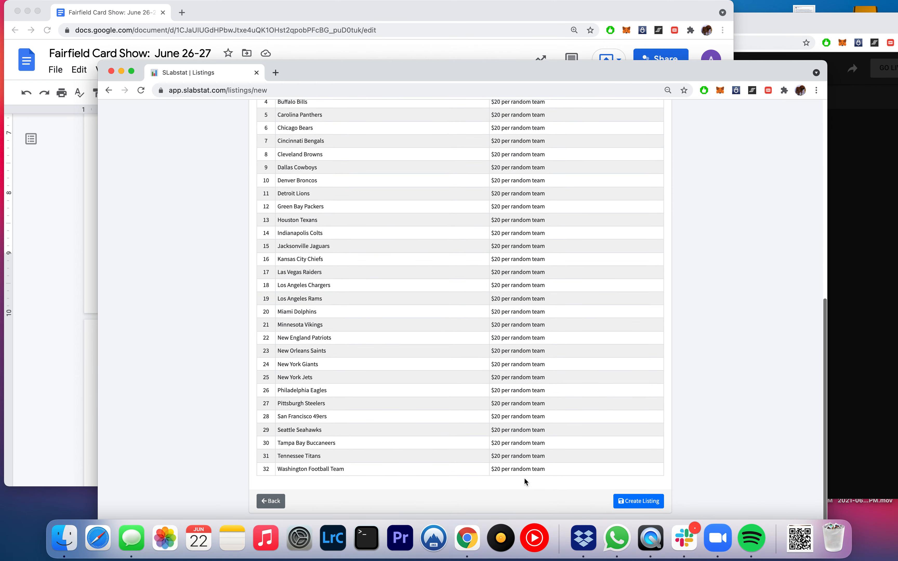
{"action": "left_click", "coordinate": [625, 509]}
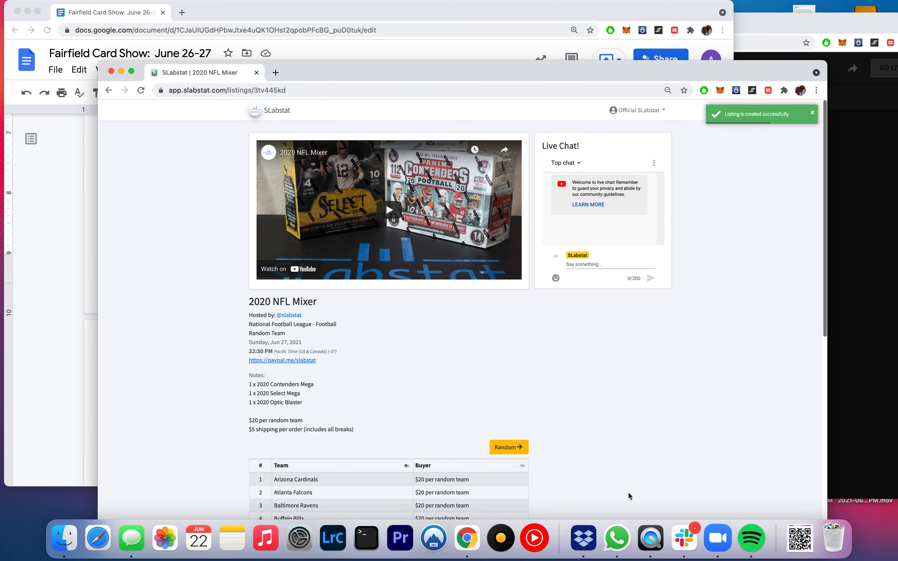
Send the message "hello!" in the new listing's live chat.
{"action": "left_click", "coordinate": [582, 264]}
{"action": "type", "text": "hello!"}
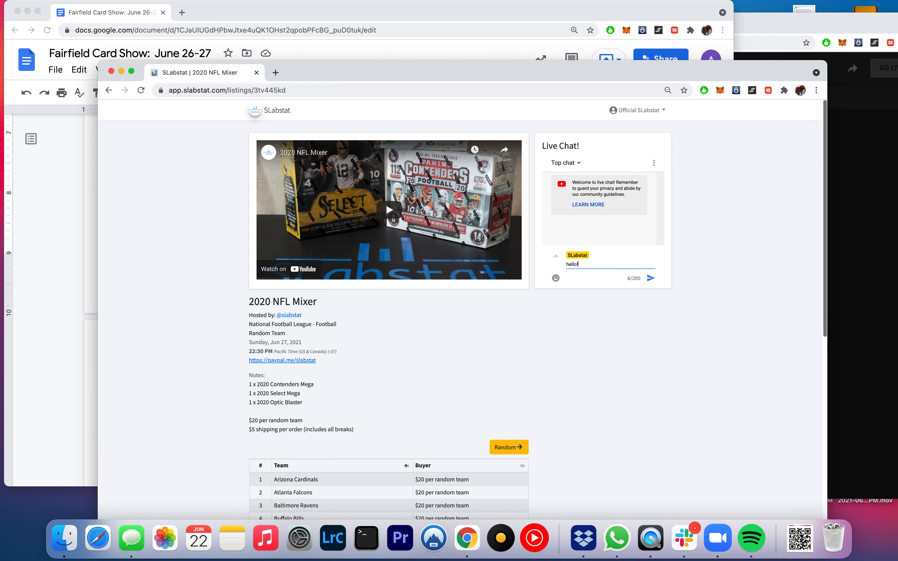
{"action": "key", "text": "Return"}
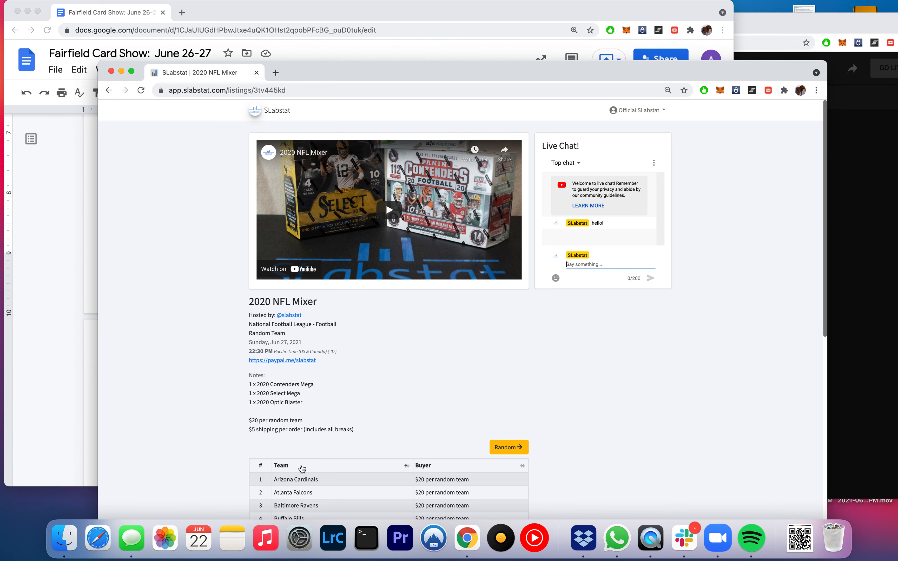
Find the 2020 NFL Mixer without a thumbnail among the home page's breaks and open its details.
{"action": "scroll", "coordinate": [301, 469], "scroll_direction": "down", "scroll_amount": 5}
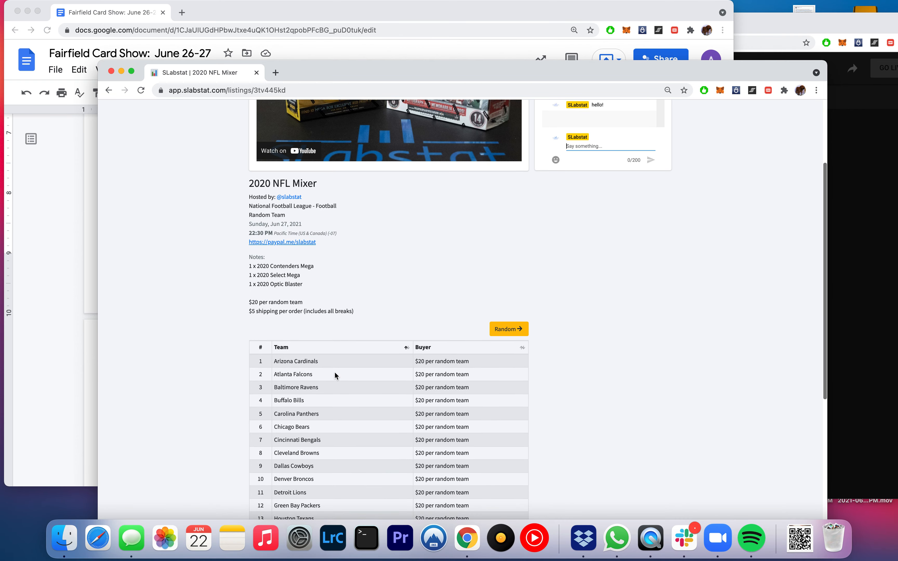
{"action": "scroll", "coordinate": [318, 262], "scroll_direction": "up", "scroll_amount": 5}
{"action": "left_click", "coordinate": [272, 111]}
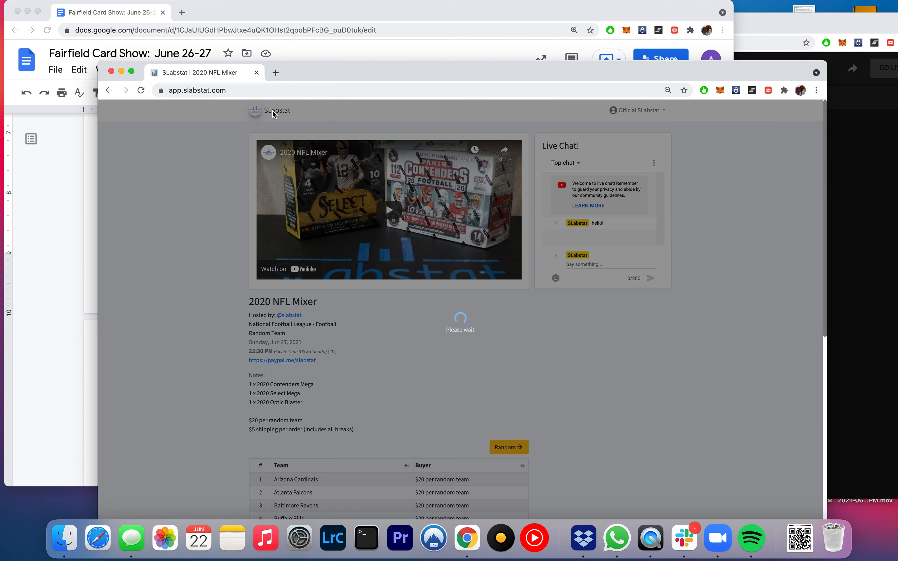
{"action": "scroll", "coordinate": [542, 319], "scroll_direction": "down", "scroll_amount": 10}
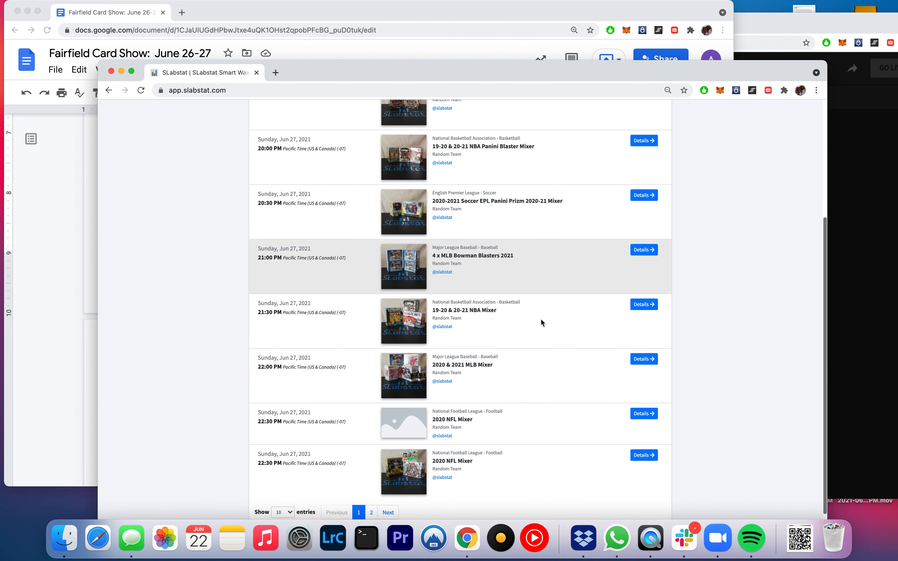
{"action": "scroll", "coordinate": [523, 404], "scroll_direction": "down", "scroll_amount": 1}
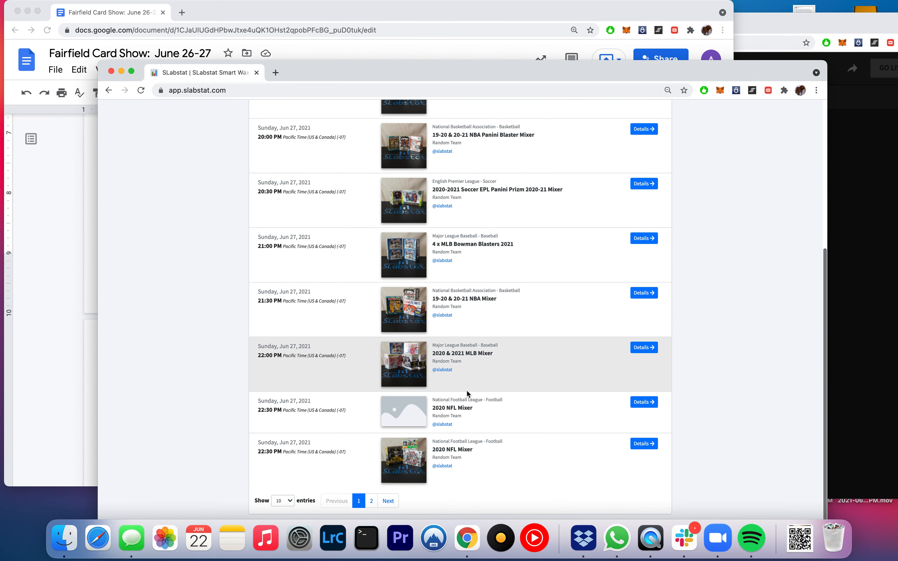
{"action": "left_click", "coordinate": [644, 405]}
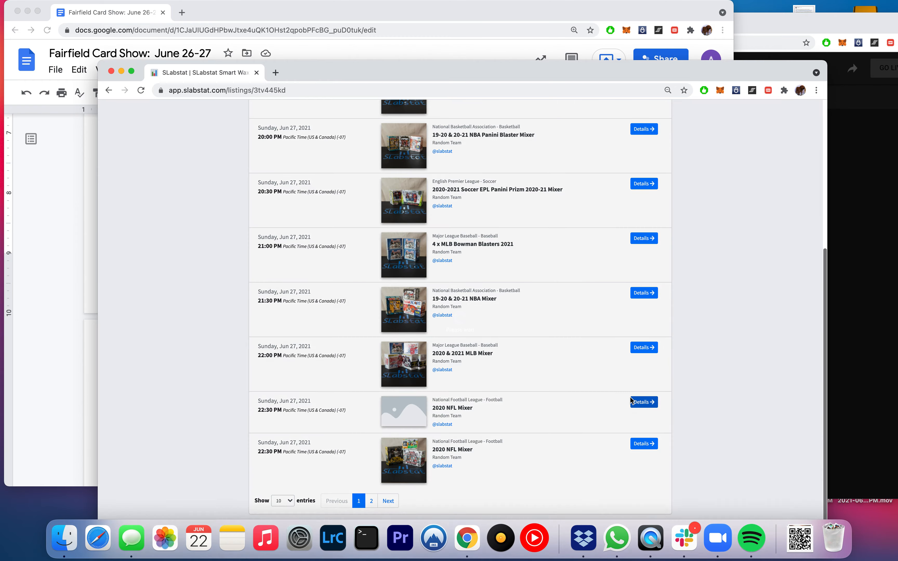
{"action": "left_click", "coordinate": [390, 90]}
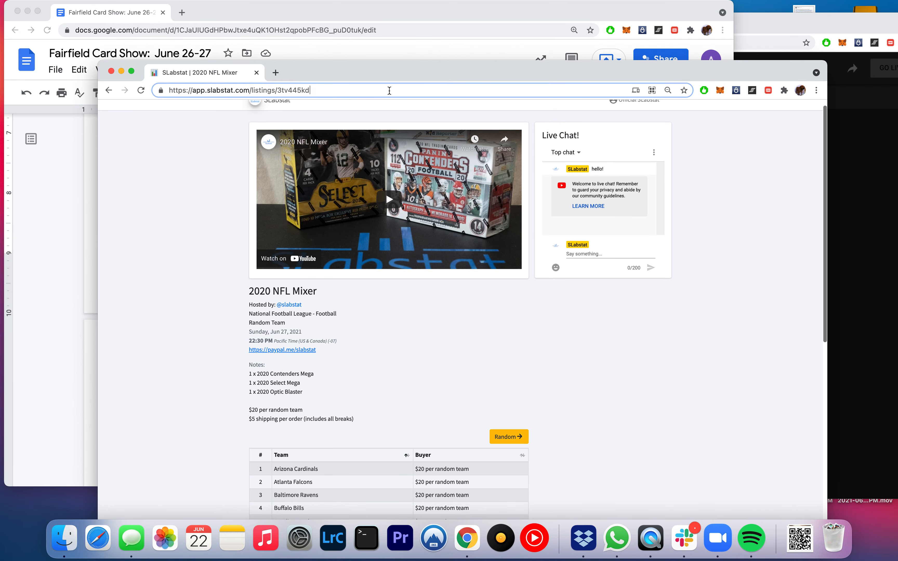
Open the account's own listings and look over the upcoming and archived breaks.
{"action": "left_click", "coordinate": [646, 108]}
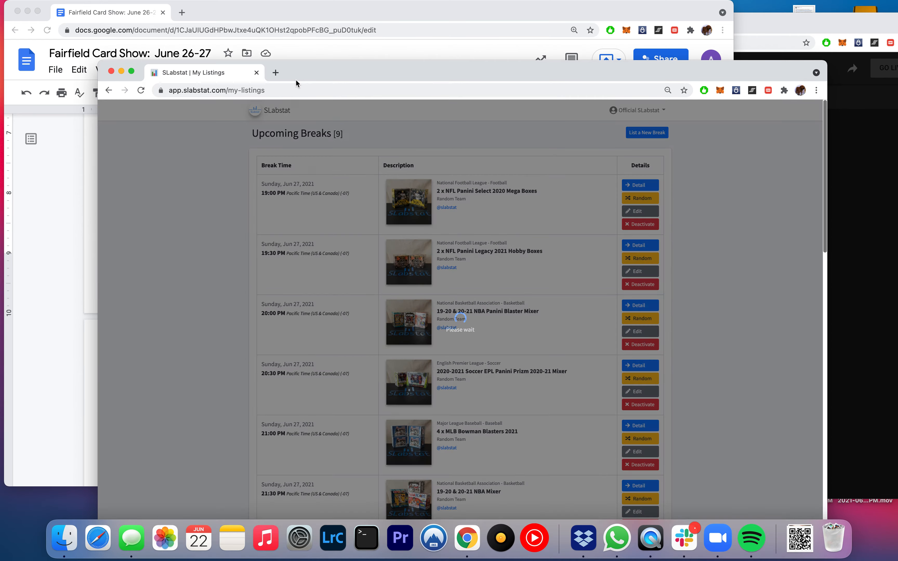
{"action": "scroll", "coordinate": [552, 237], "scroll_direction": "down", "scroll_amount": 10}
{"action": "scroll", "coordinate": [550, 239], "scroll_direction": "up", "scroll_amount": 5}
{"action": "scroll", "coordinate": [550, 239], "scroll_direction": "down", "scroll_amount": 5}
{"action": "scroll", "coordinate": [549, 239], "scroll_direction": "up", "scroll_amount": 5}
{"action": "scroll", "coordinate": [550, 242], "scroll_direction": "up", "scroll_amount": 10}
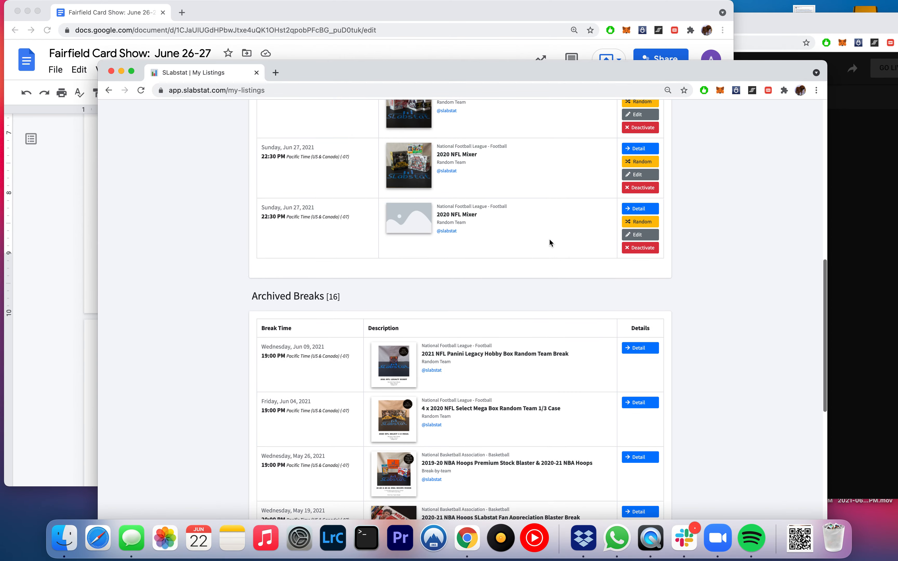
{"action": "scroll", "coordinate": [519, 240], "scroll_direction": "down", "scroll_amount": 7}
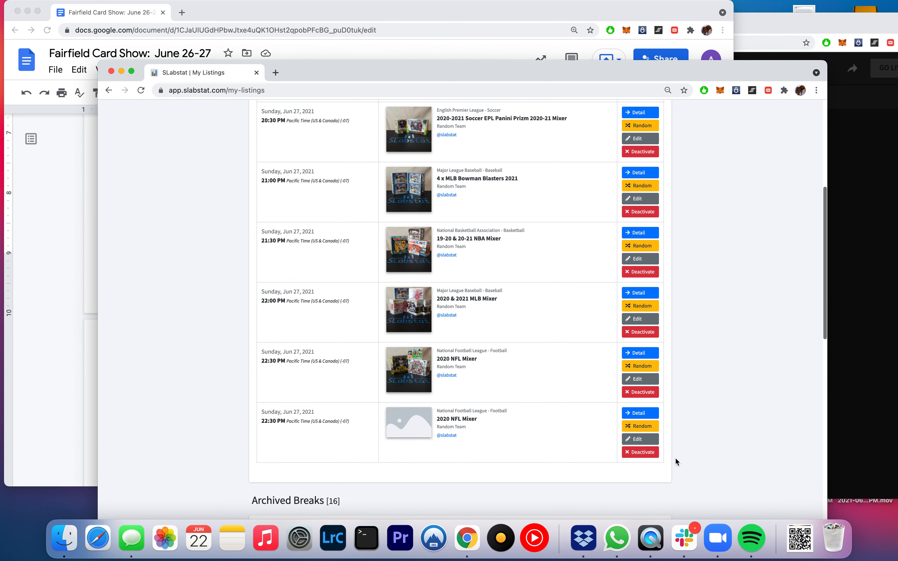
Open the 2020 NFL Mixer listing without a thumbnail for editing and add break-8.jpg as its image.
{"action": "left_click", "coordinate": [637, 440]}
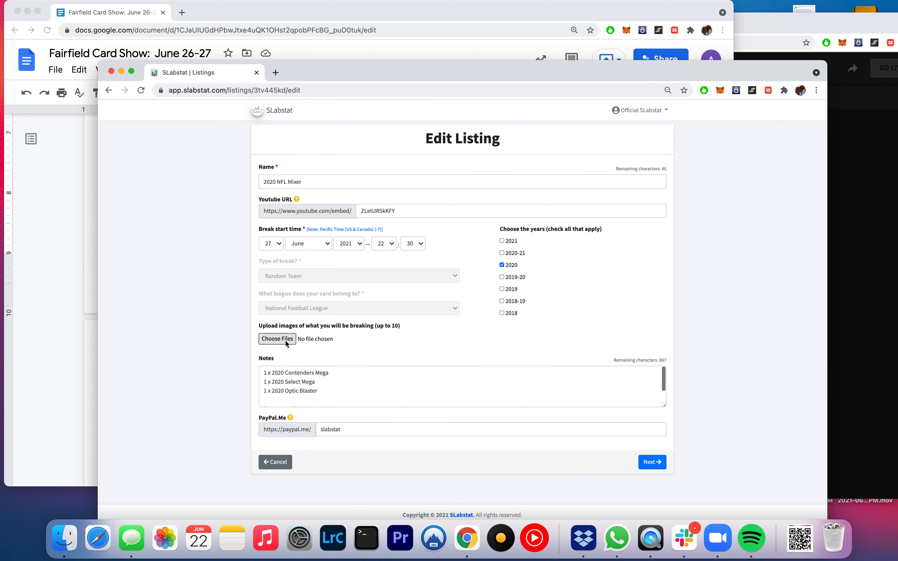
{"action": "left_click", "coordinate": [285, 340]}
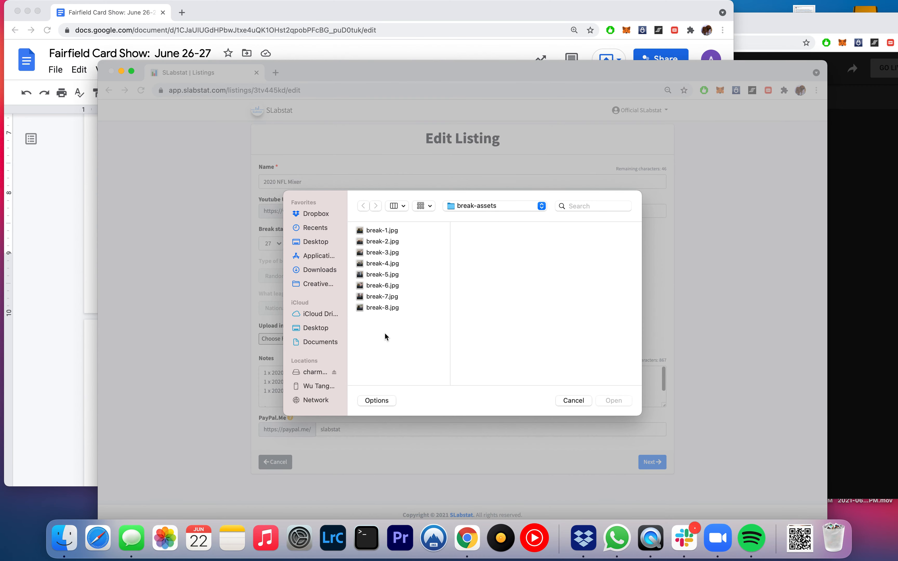
{"action": "left_click", "coordinate": [384, 309]}
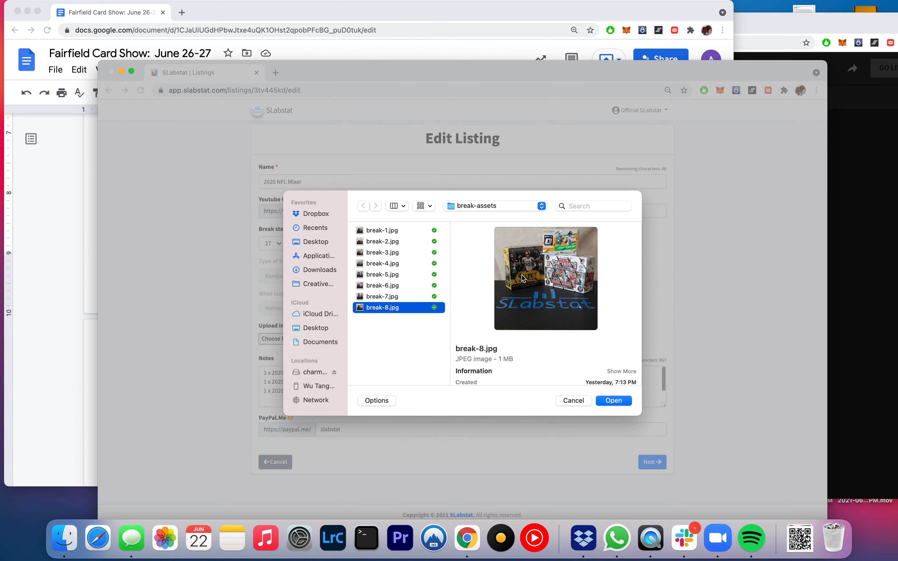
{"action": "left_click", "coordinate": [629, 403]}
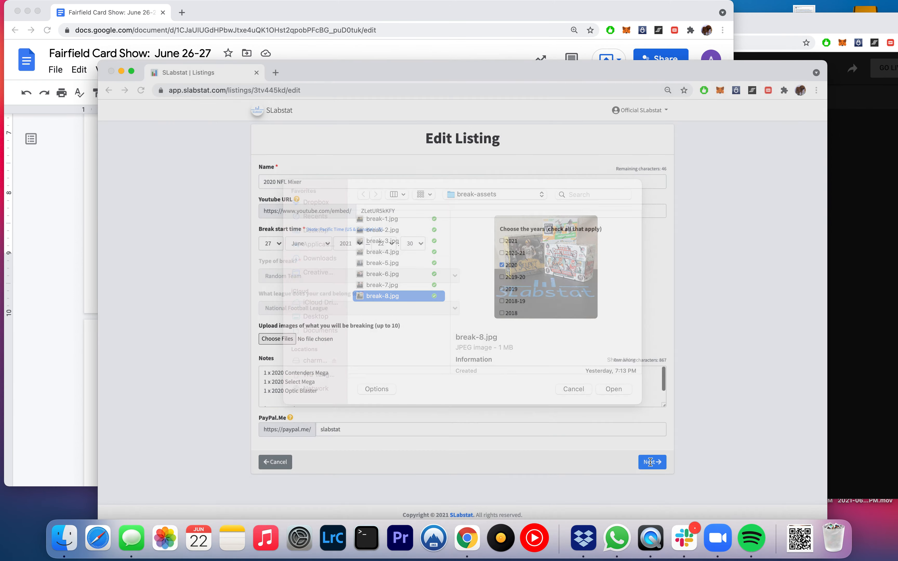
{"action": "scroll", "coordinate": [318, 366], "scroll_direction": "down", "scroll_amount": 2}
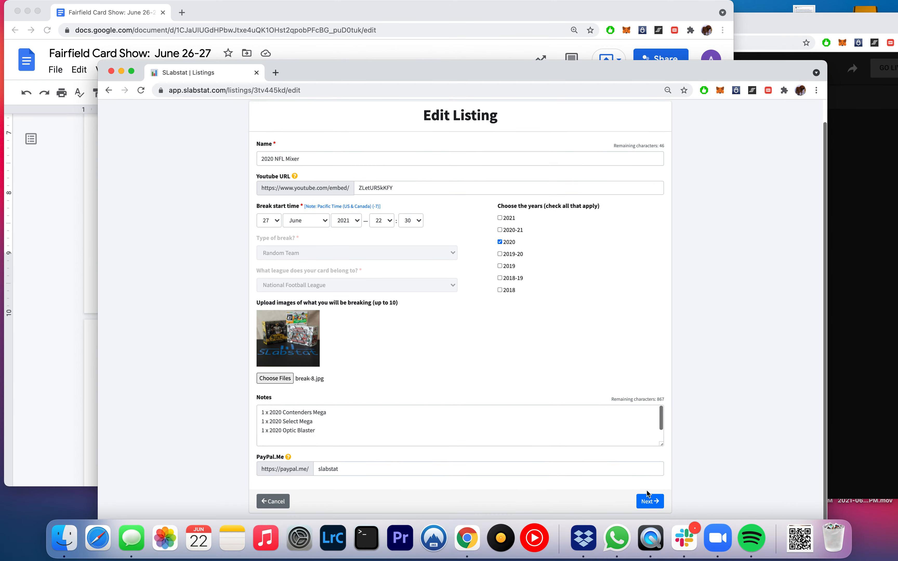
Proceed through the team and buyer pages, keeping their entries, and save the edited 2020 NFL Mixer listing.
{"action": "left_click", "coordinate": [646, 499]}
{"action": "scroll", "coordinate": [642, 438], "scroll_direction": "down", "scroll_amount": 3}
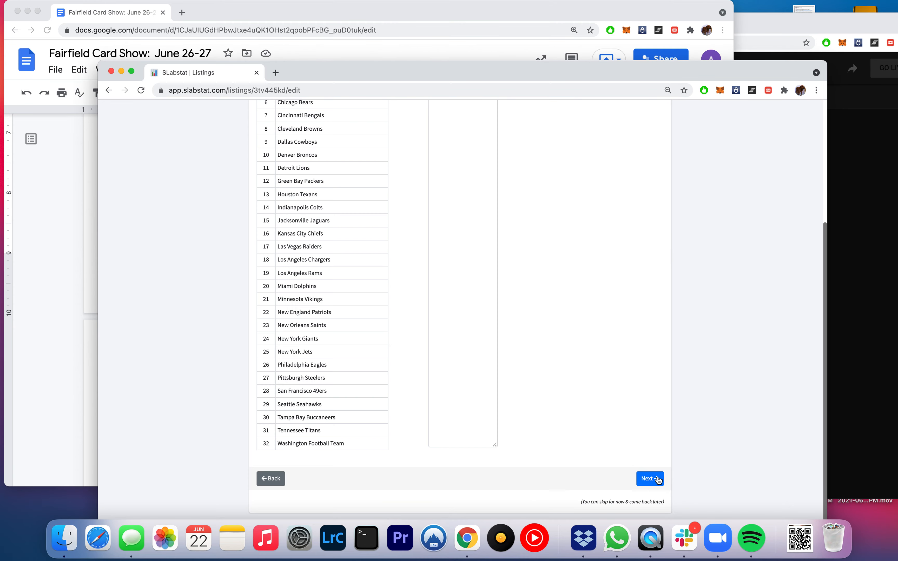
{"action": "left_click", "coordinate": [652, 481]}
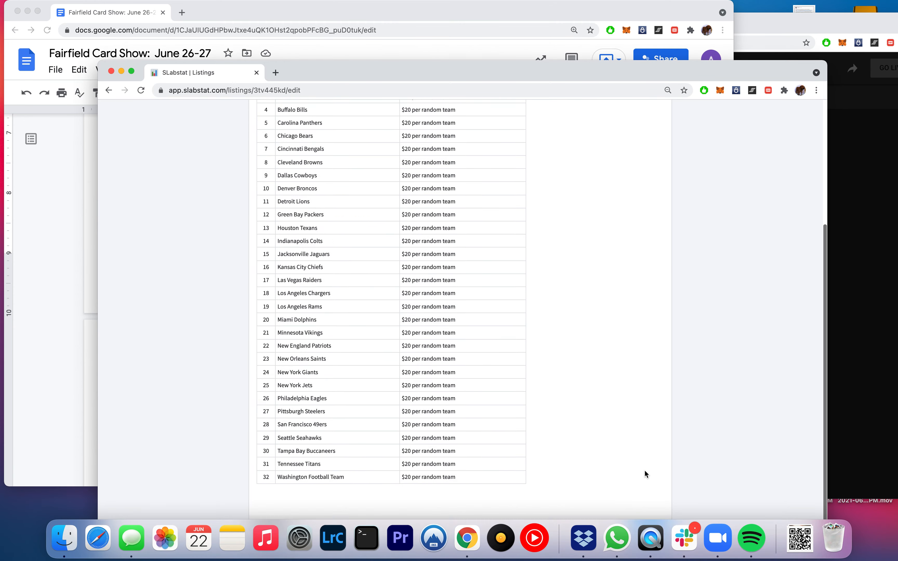
{"action": "scroll", "coordinate": [645, 474], "scroll_direction": "down", "scroll_amount": 5}
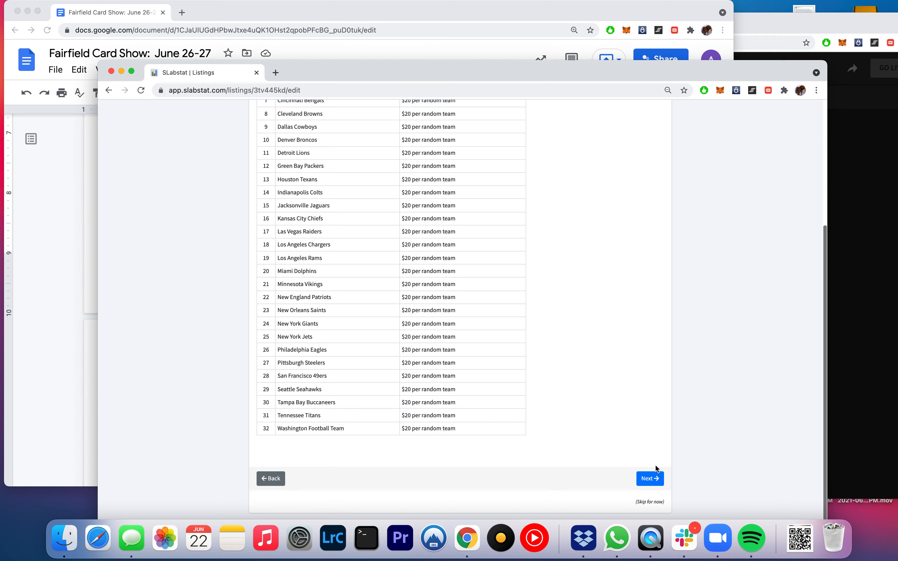
{"action": "left_click", "coordinate": [652, 476]}
{"action": "scroll", "coordinate": [646, 468], "scroll_direction": "down", "scroll_amount": 10}
{"action": "left_click", "coordinate": [650, 501]}
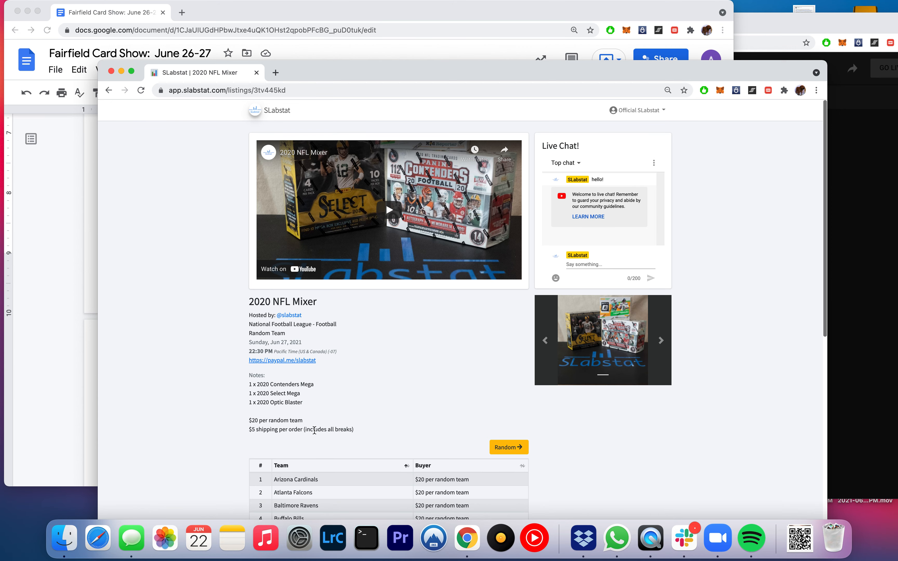
Look over the updated listing page and enter the first buyer's name for the Arizona Cardinals.
{"action": "scroll", "coordinate": [394, 465], "scroll_direction": "down", "scroll_amount": 10}
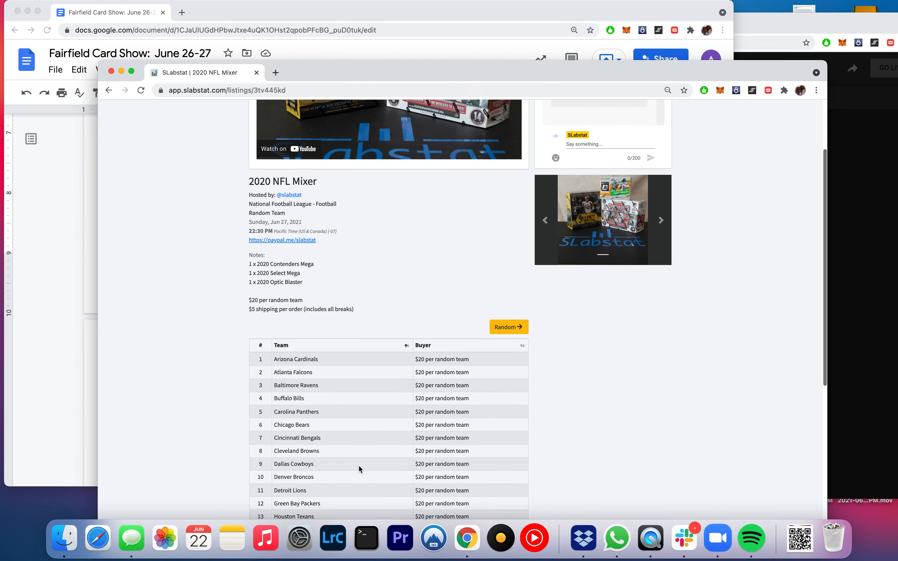
{"action": "scroll", "coordinate": [358, 466], "scroll_direction": "up", "scroll_amount": 10}
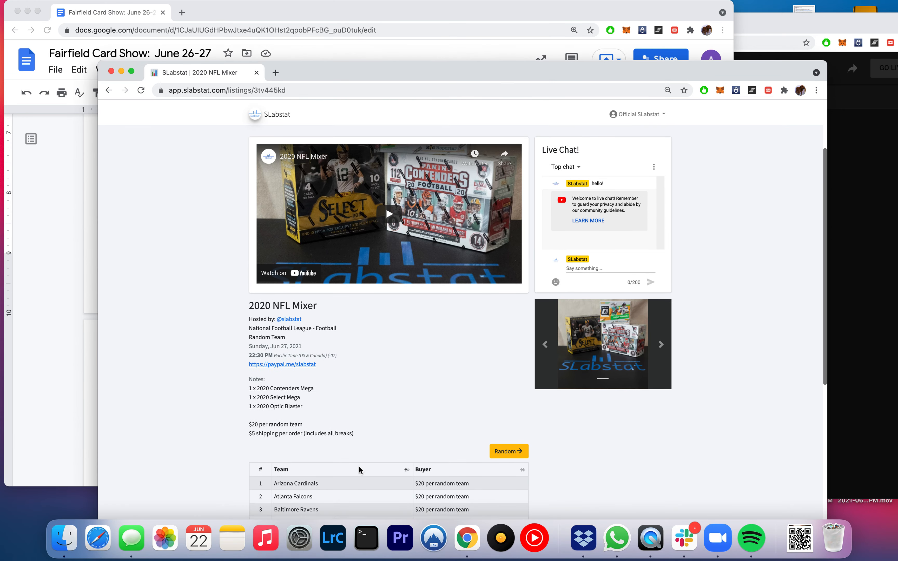
{"action": "scroll", "coordinate": [377, 453], "scroll_direction": "down", "scroll_amount": 3}
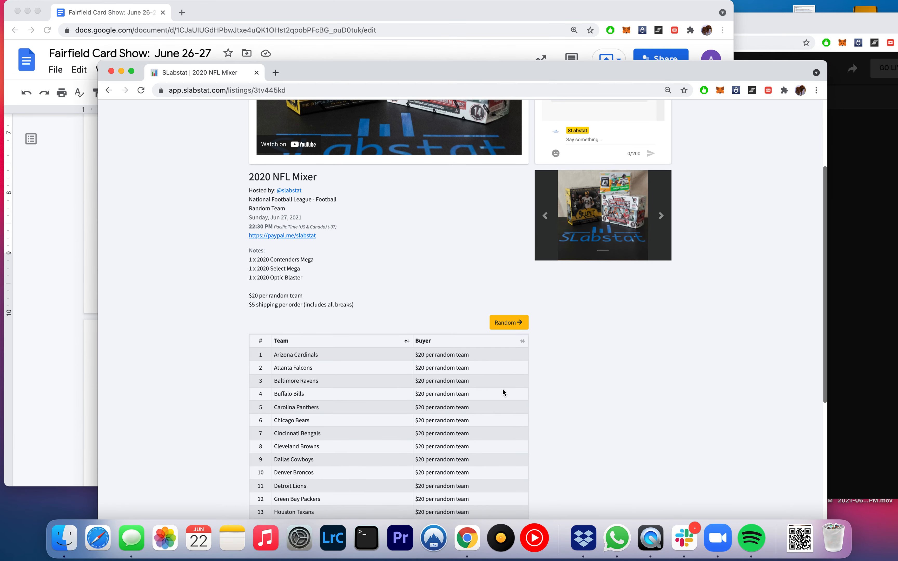
{"action": "left_click", "coordinate": [464, 356]}
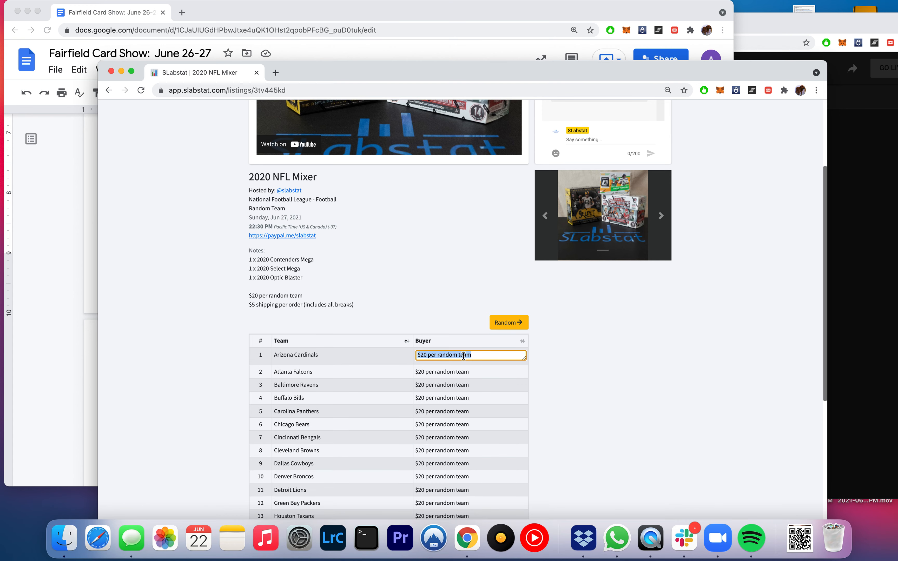
{"action": "type", "text": "Al"}
{"action": "key", "text": "Return"}
Enter the same buyer's name for the Baltimore Ravens and the Cincinnati Bengals.
{"action": "scroll", "coordinate": [469, 372], "scroll_direction": "down", "scroll_amount": 7}
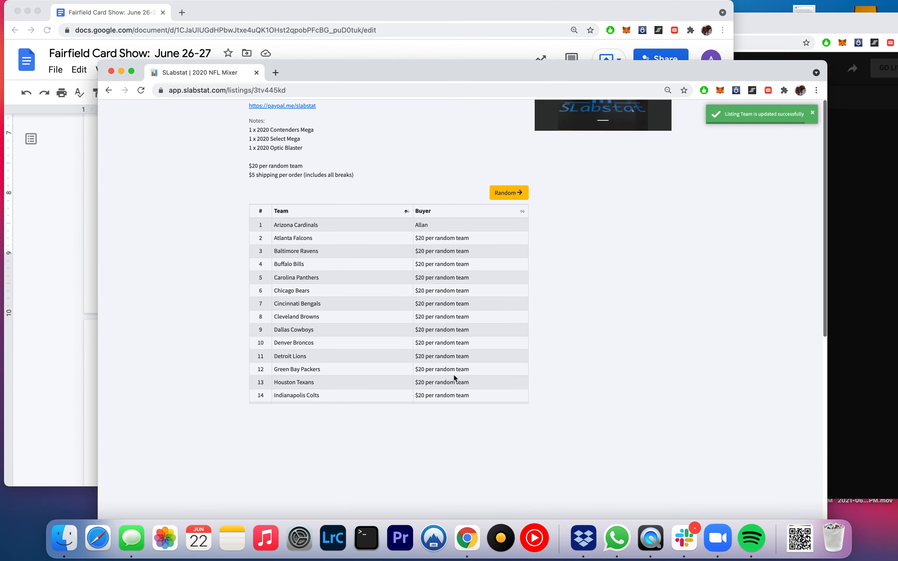
{"action": "left_click", "coordinate": [433, 251]}
{"action": "type", "text": "Allan"}
{"action": "key", "text": "Return"}
{"action": "scroll", "coordinate": [460, 301], "scroll_direction": "down", "scroll_amount": 8}
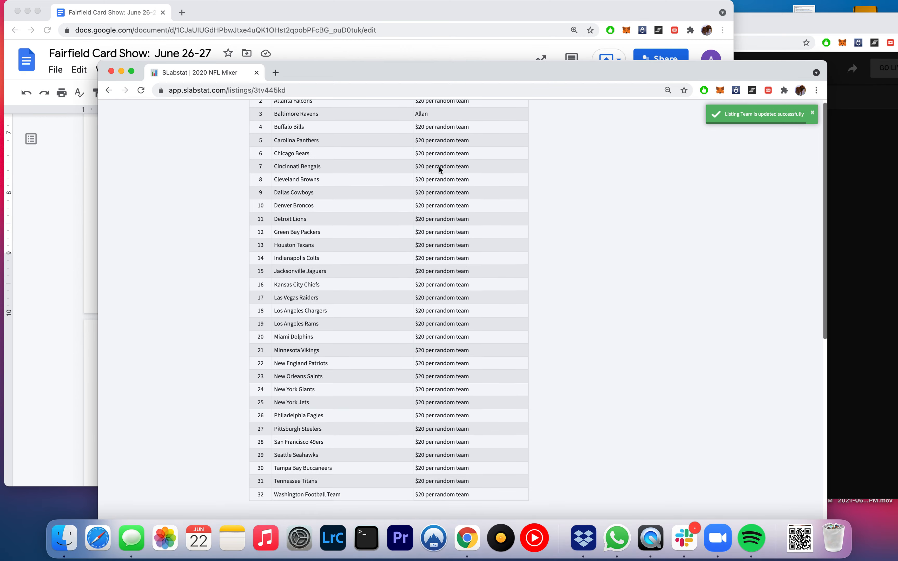
{"action": "left_click", "coordinate": [441, 169]}
{"action": "type", "text": "Allan"}
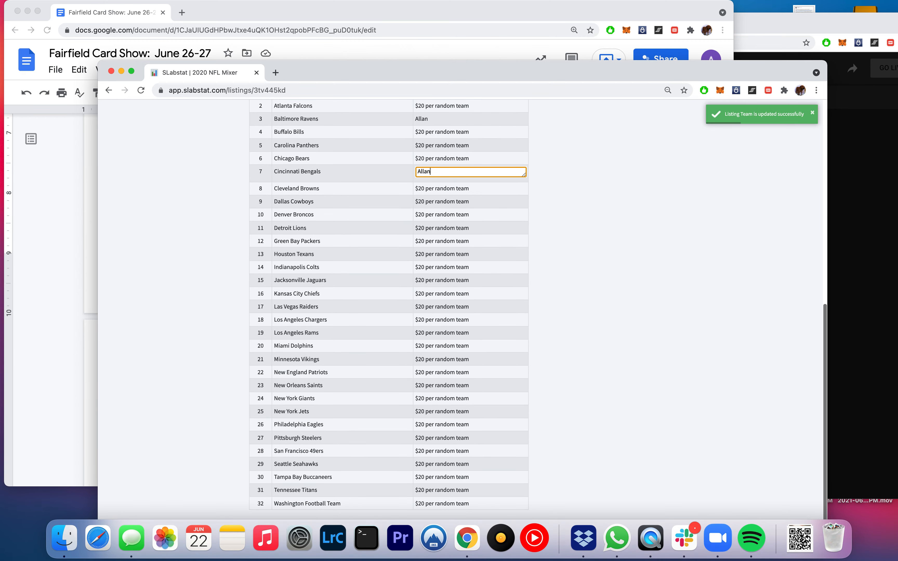
{"action": "key", "text": "Return"}
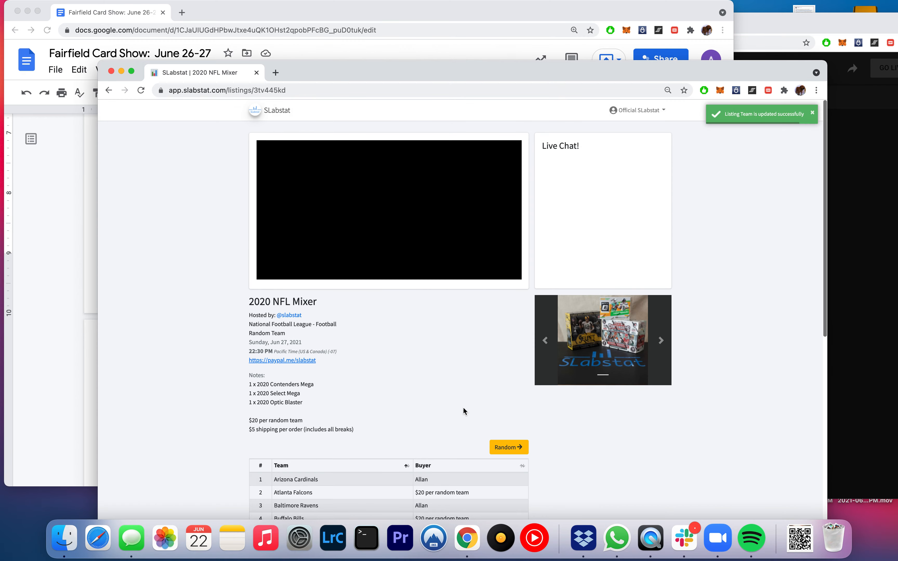
Enter a second buyer's name for the Atlanta Falcons and the Buffalo Bills.
{"action": "scroll", "coordinate": [452, 403], "scroll_direction": "down", "scroll_amount": 2}
{"action": "scroll", "coordinate": [453, 403], "scroll_direction": "down", "scroll_amount": 1}
{"action": "left_click", "coordinate": [470, 425]}
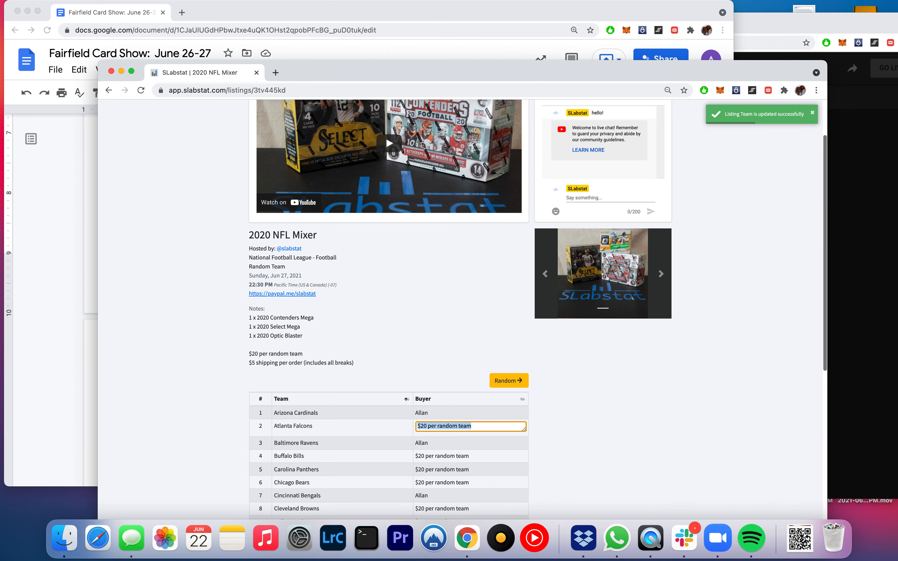
{"action": "key", "text": "Return"}
{"action": "scroll", "coordinate": [456, 457], "scroll_direction": "down", "scroll_amount": 5}
{"action": "left_click", "coordinate": [445, 246]}
{"action": "type", "text": "Kim"}
{"action": "key", "text": "Return"}
Enter the second buyer's name for the Chicago Bears, Carolina Panthers and Cleveland Browns.
{"action": "scroll", "coordinate": [450, 290], "scroll_direction": "down", "scroll_amount": 5}
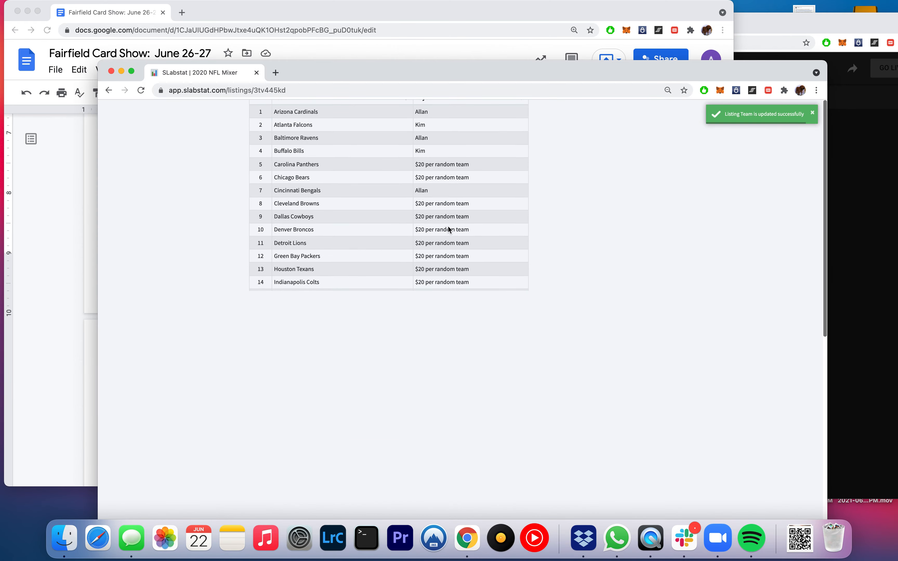
{"action": "left_click", "coordinate": [445, 177]}
{"action": "type", "text": "Kim"}
{"action": "key", "text": "Return"}
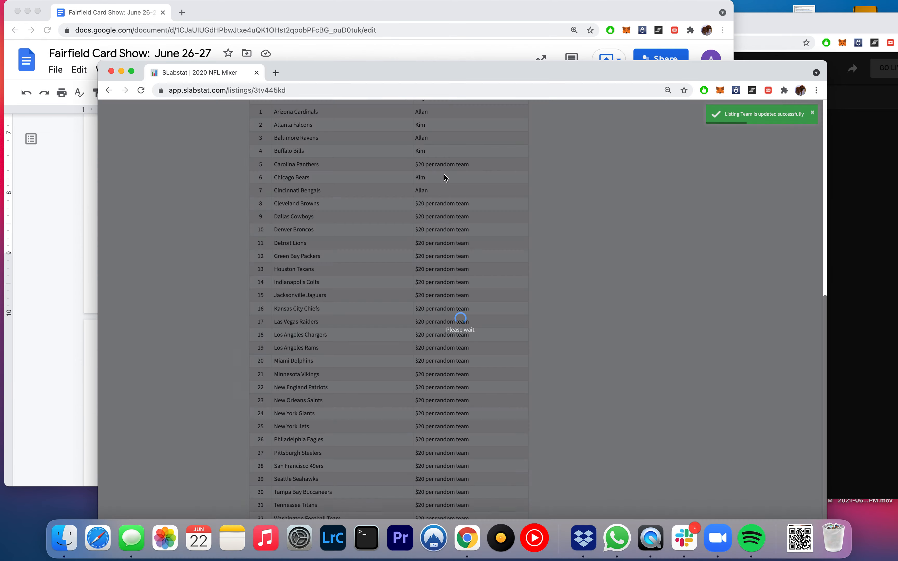
{"action": "scroll", "coordinate": [465, 219], "scroll_direction": "down", "scroll_amount": 10}
{"action": "left_click", "coordinate": [455, 138]}
{"action": "type", "text": "Kim"}
{"action": "key", "text": "Return"}
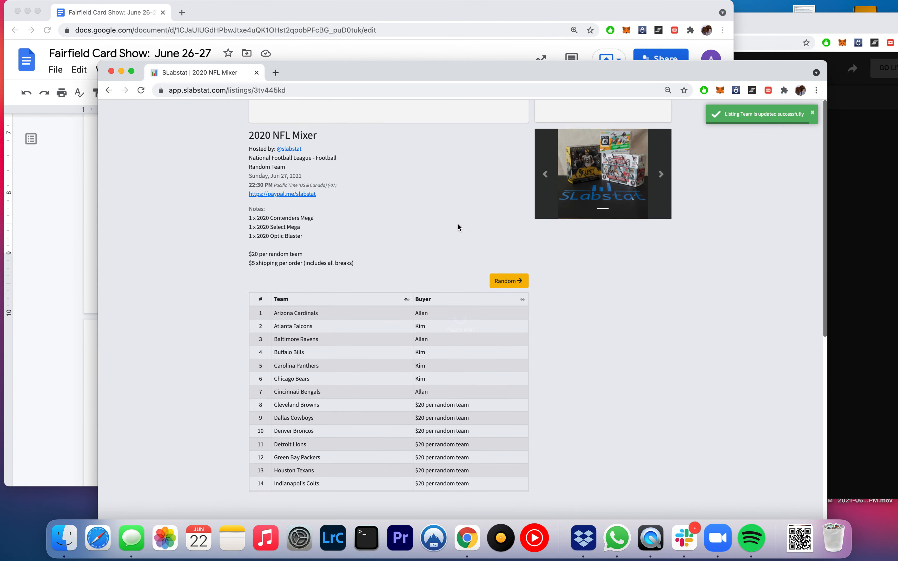
{"action": "scroll", "coordinate": [458, 225], "scroll_direction": "down", "scroll_amount": 6}
{"action": "left_click", "coordinate": [445, 177]}
{"action": "type", "text": "Kim"}
{"action": "key", "text": "Return"}
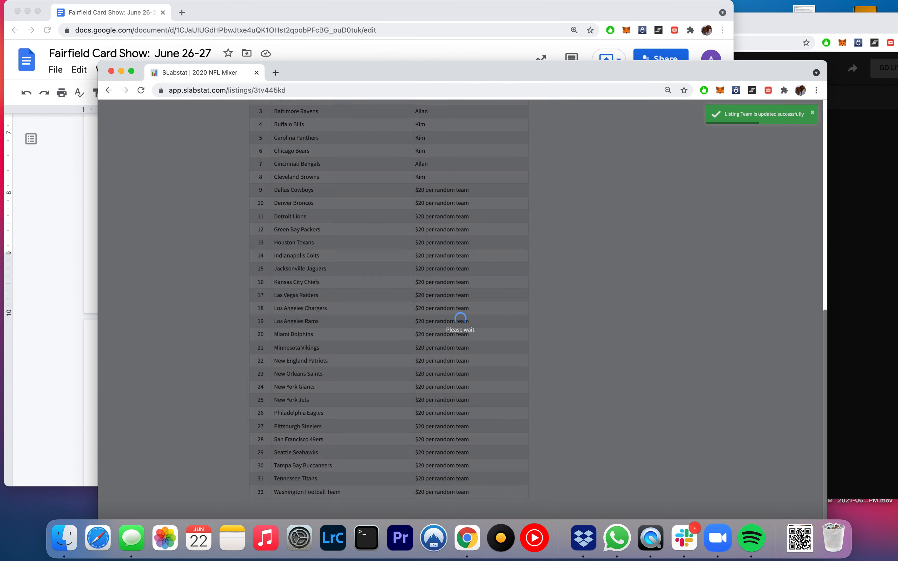
Enter a third buyer's name for the Dallas Cowboys and the Houston Texans.
{"action": "scroll", "coordinate": [445, 198], "scroll_direction": "down", "scroll_amount": 8}
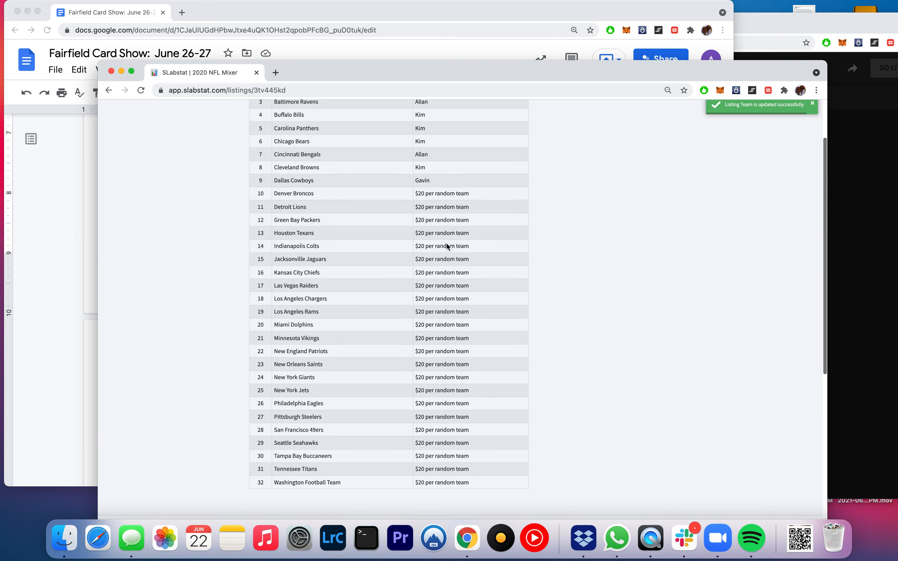
{"action": "left_click", "coordinate": [447, 243]}
{"action": "key", "text": "Return"}
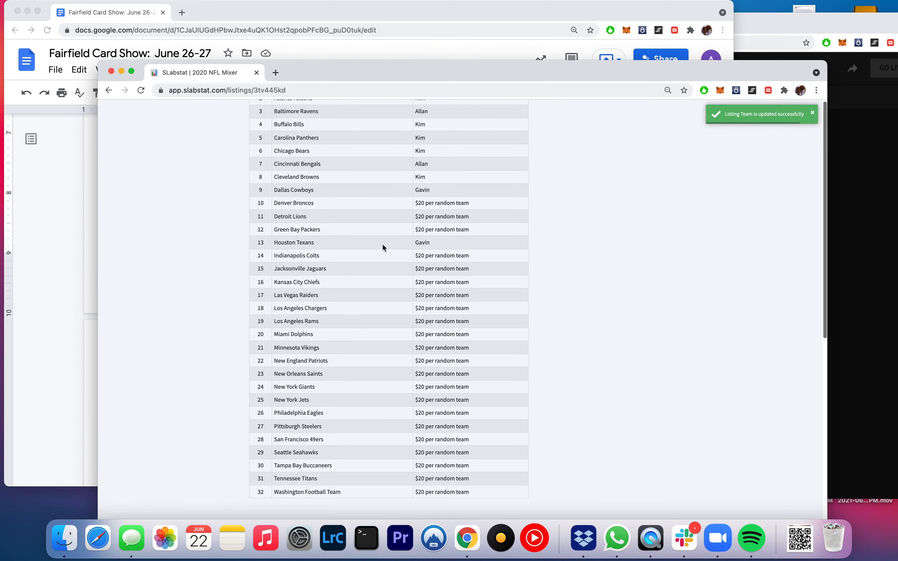
Open the break's randomizer, roll the dice, and randomize the Teams column seven times to match the roll.
{"action": "scroll", "coordinate": [382, 244], "scroll_direction": "up", "scroll_amount": 6}
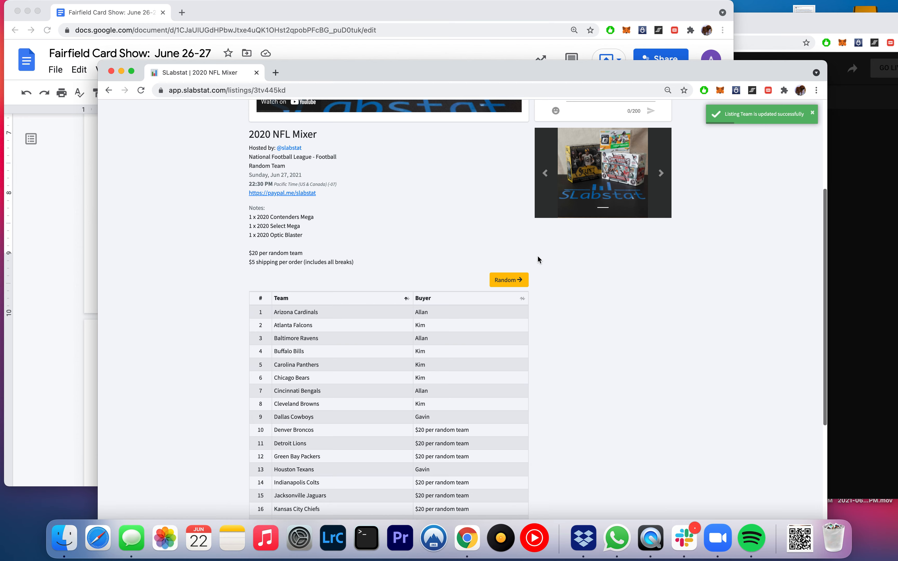
{"action": "left_click", "coordinate": [505, 281]}
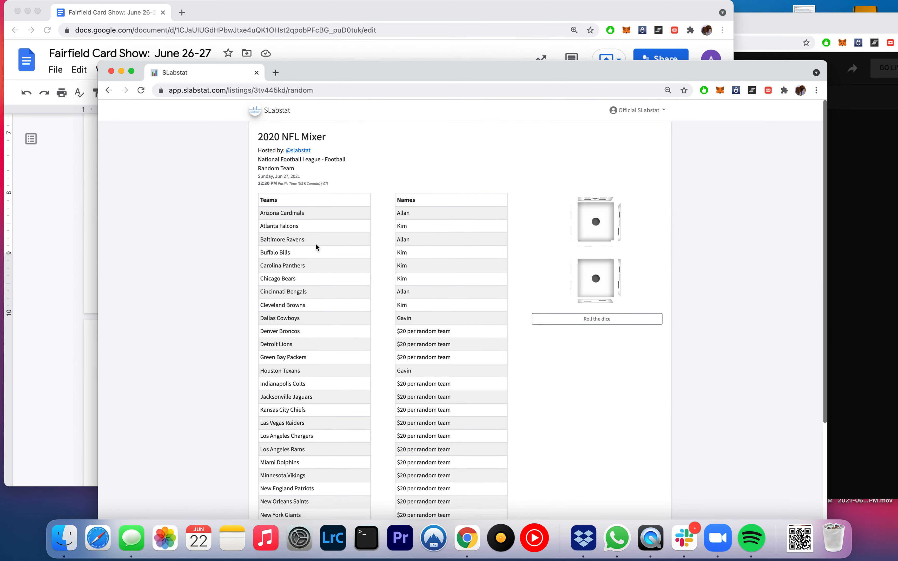
{"action": "left_click", "coordinate": [614, 317]}
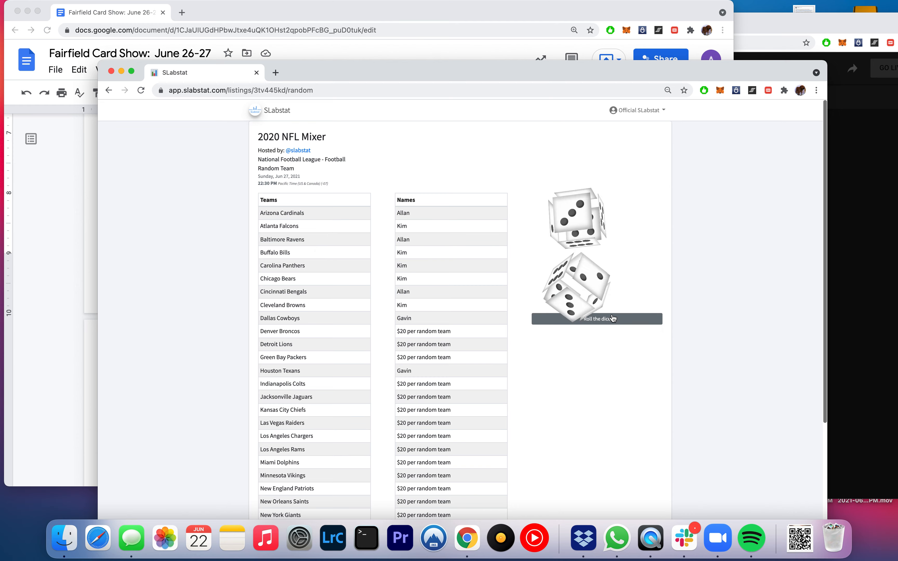
{"action": "left_click", "coordinate": [594, 323]}
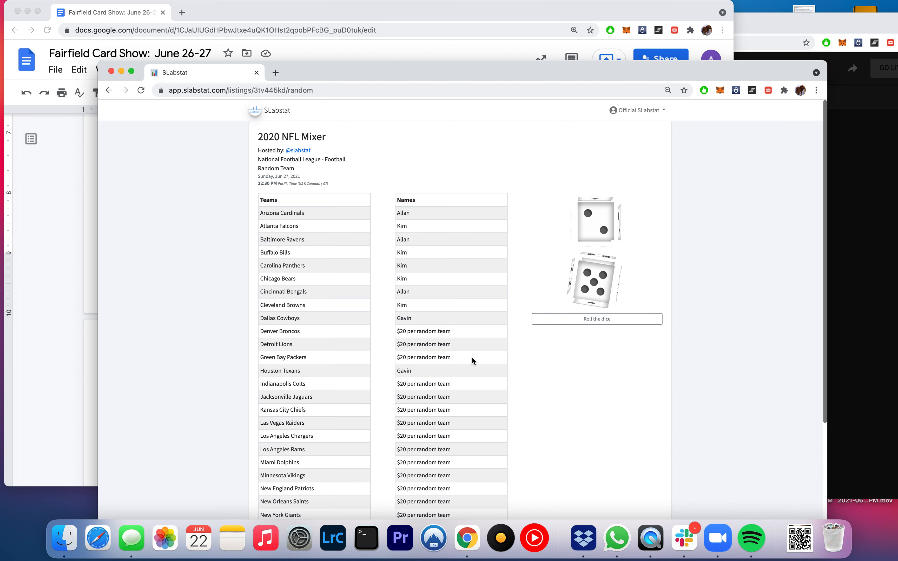
{"action": "scroll", "coordinate": [231, 416], "scroll_direction": "down", "scroll_amount": 5}
{"action": "left_click", "coordinate": [315, 470]}
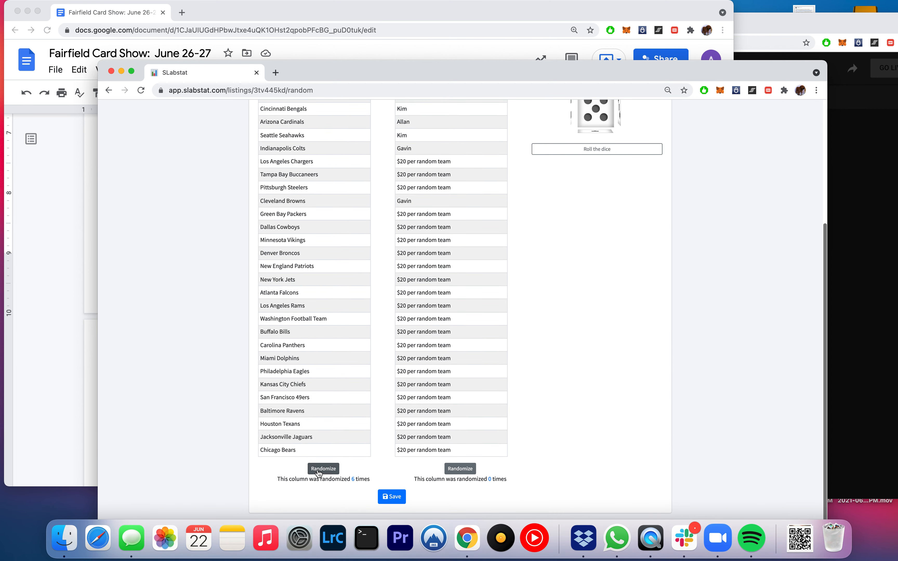
Roll the dice again and randomize the Names column six times to match the roll.
{"action": "scroll", "coordinate": [507, 401], "scroll_direction": "up", "scroll_amount": 5}
{"action": "scroll", "coordinate": [507, 401], "scroll_direction": "up", "scroll_amount": 1}
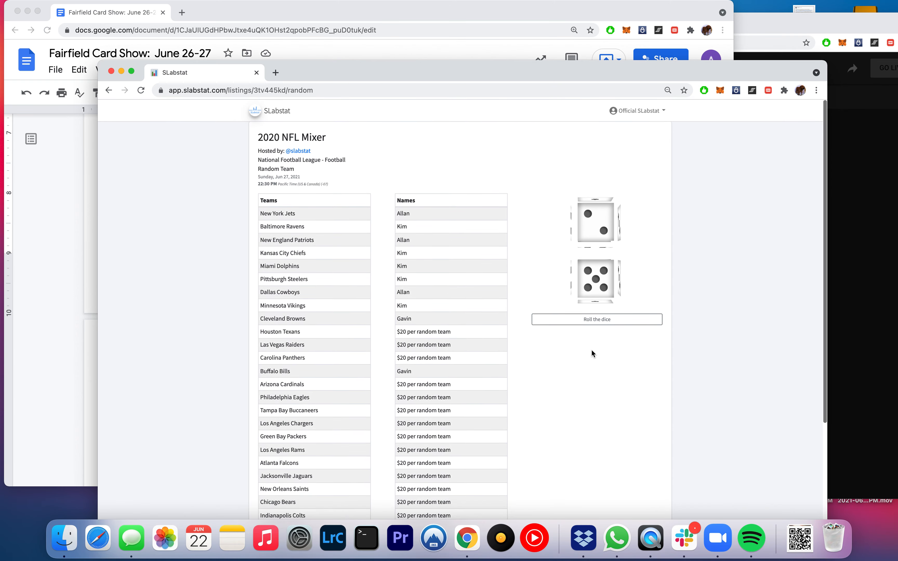
{"action": "left_click", "coordinate": [596, 323]}
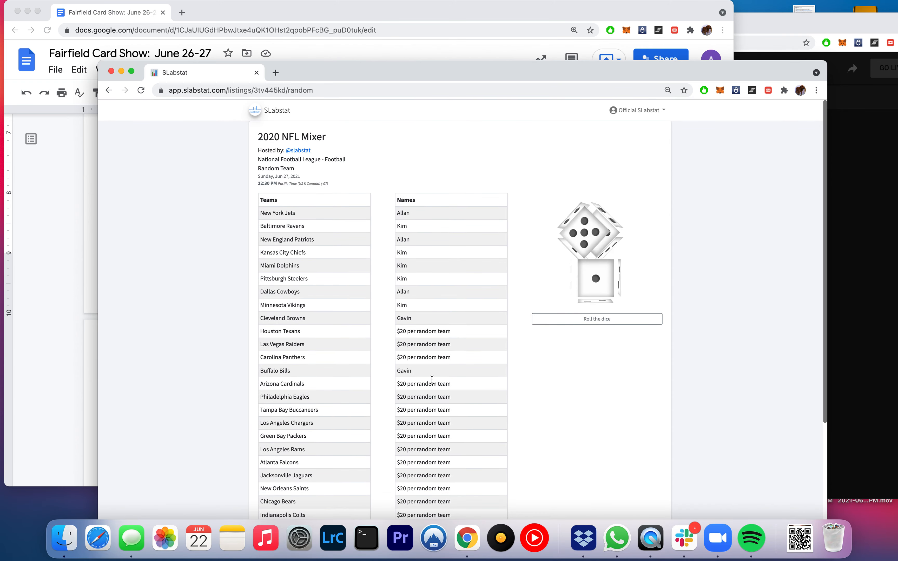
{"action": "scroll", "coordinate": [458, 416], "scroll_direction": "down", "scroll_amount": 5}
{"action": "left_click", "coordinate": [467, 468]}
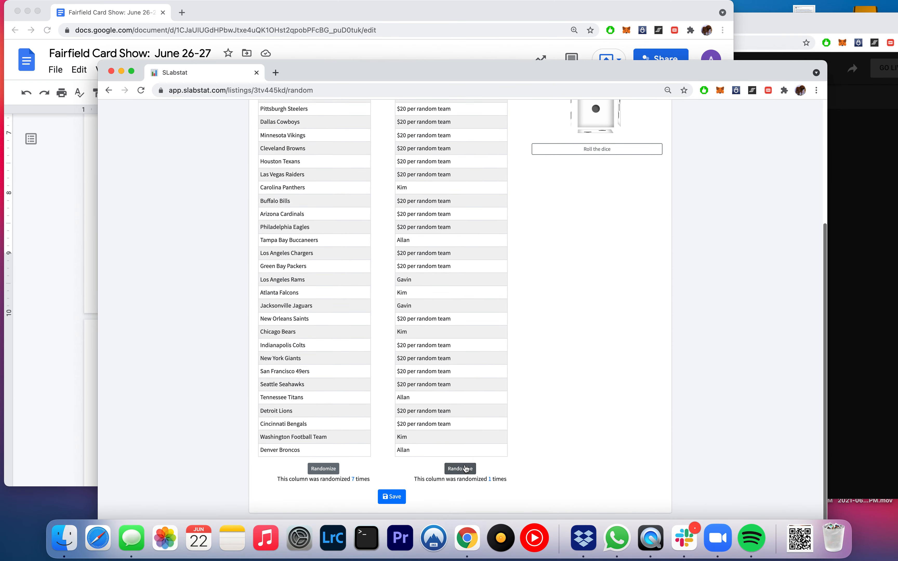
{"action": "left_click", "coordinate": [467, 469]}
{"action": "left_click", "coordinate": [467, 469]}
Review the randomized pairings, save them to the listing, and check its updated team and buyer table.
{"action": "scroll", "coordinate": [323, 263], "scroll_direction": "up", "scroll_amount": 5}
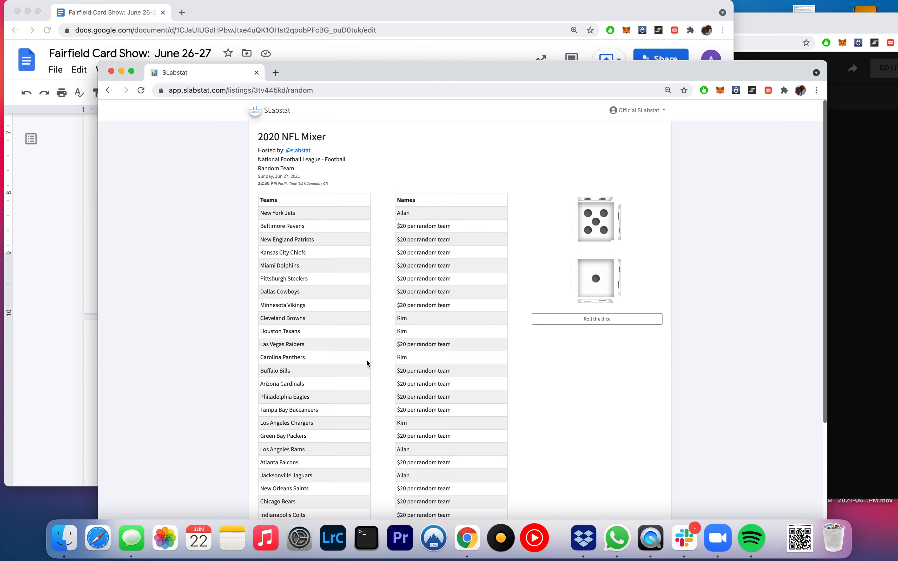
{"action": "scroll", "coordinate": [371, 357], "scroll_direction": "down", "scroll_amount": 5}
{"action": "left_click", "coordinate": [393, 496]}
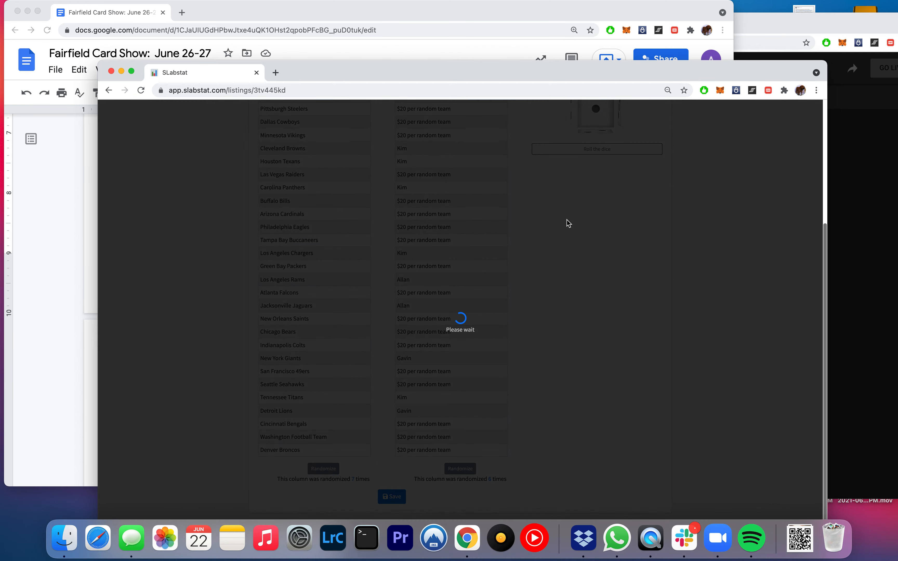
{"action": "scroll", "coordinate": [339, 265], "scroll_direction": "down", "scroll_amount": 4}
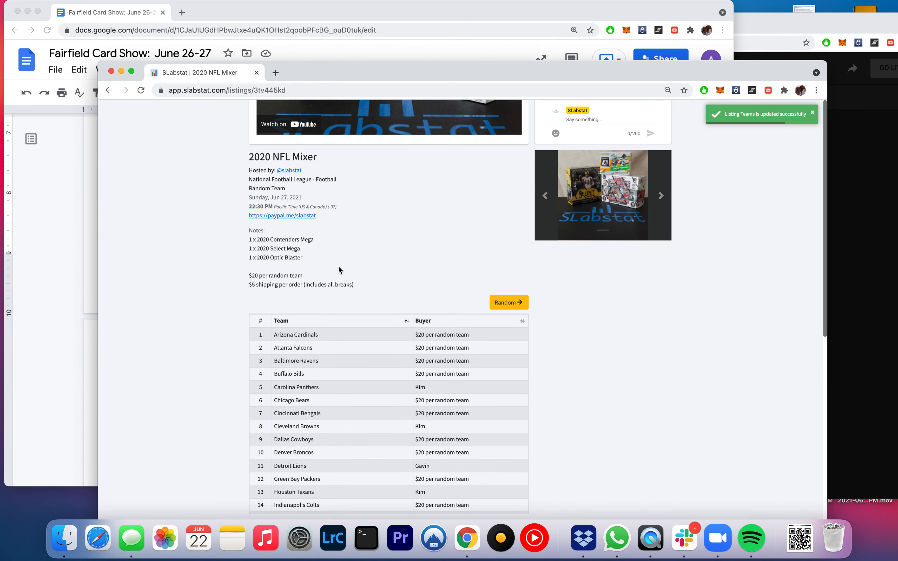
Look through the listing's team table, sorting it by team in descending and ascending order and by buyer in descending order.
{"action": "scroll", "coordinate": [338, 265], "scroll_direction": "down", "scroll_amount": 10}
{"action": "scroll", "coordinate": [337, 259], "scroll_direction": "up", "scroll_amount": 10}
{"action": "scroll", "coordinate": [336, 257], "scroll_direction": "down", "scroll_amount": 2}
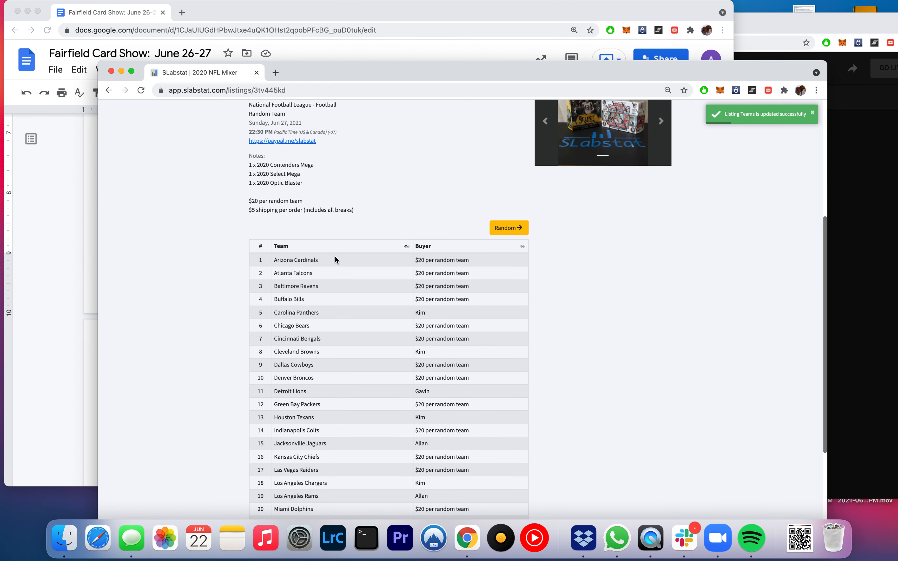
{"action": "left_click", "coordinate": [401, 251]}
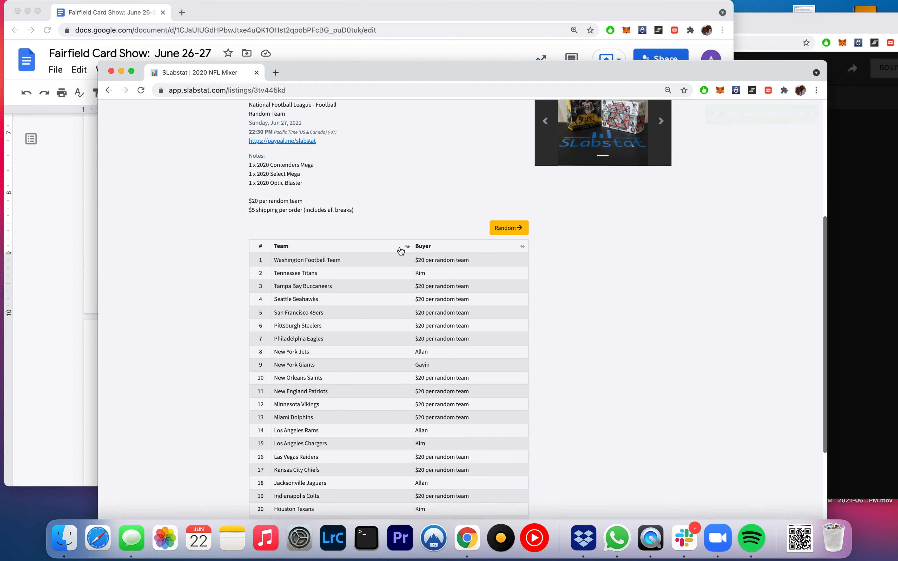
{"action": "left_click", "coordinate": [401, 251]}
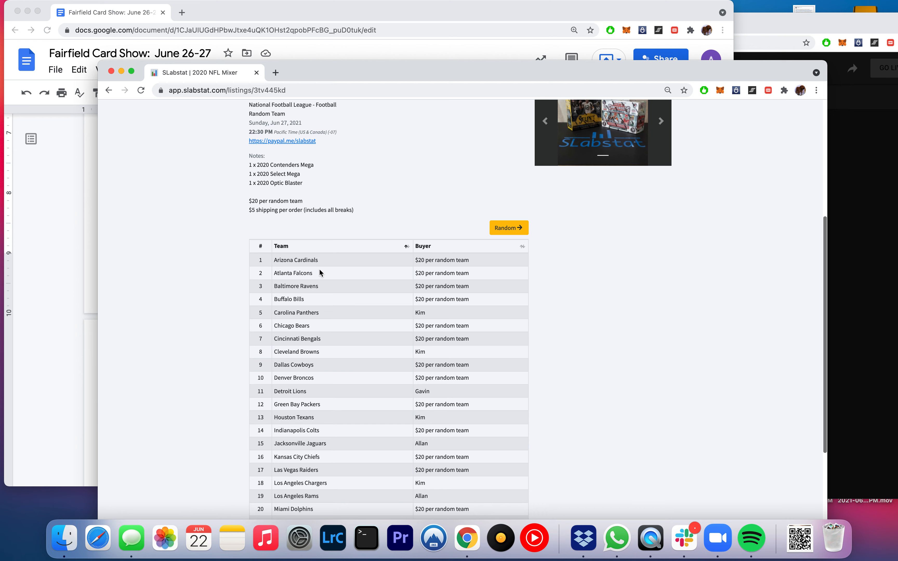
{"action": "left_click", "coordinate": [515, 247]}
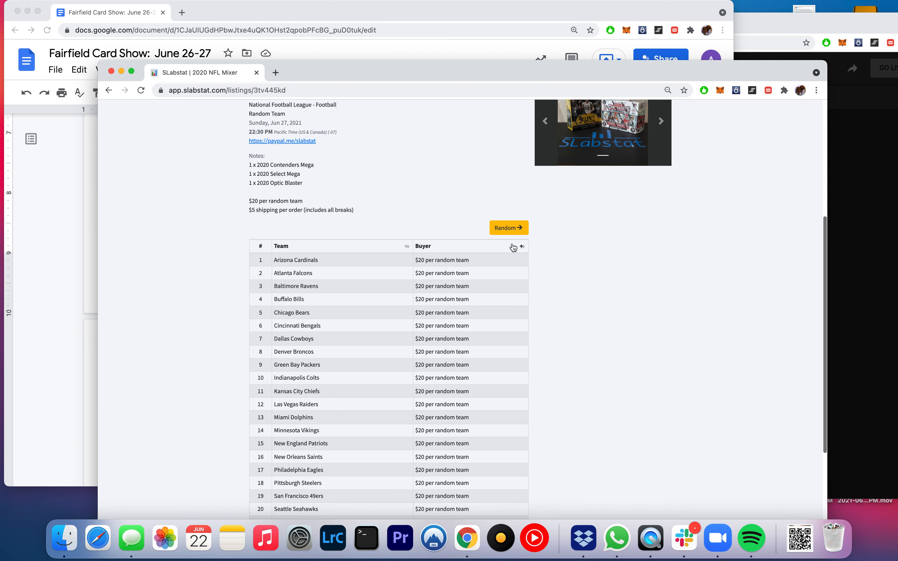
{"action": "left_click", "coordinate": [522, 247]}
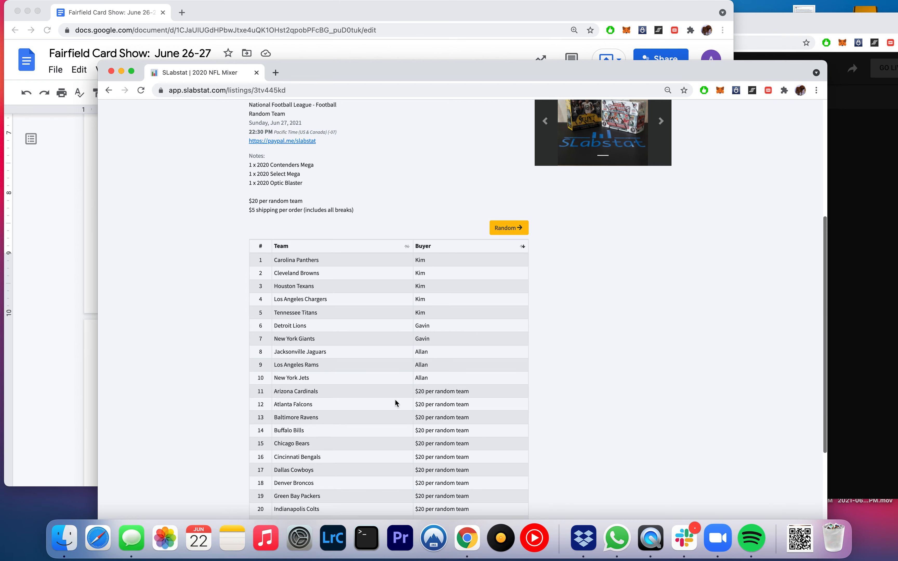
Start the embedded 2020 NFL Mixer video on the listing page.
{"action": "scroll", "coordinate": [452, 399], "scroll_direction": "up", "scroll_amount": 6}
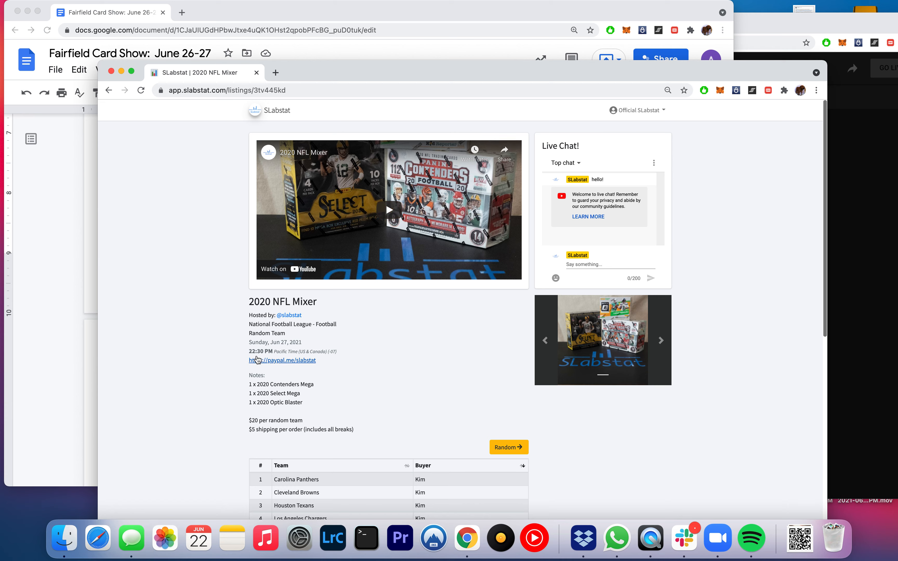
{"action": "left_click", "coordinate": [394, 213]}
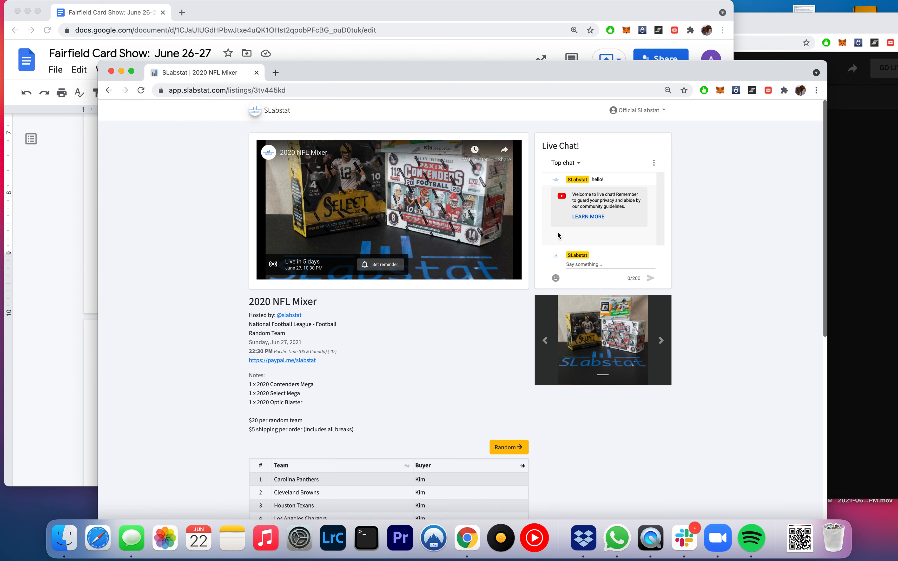